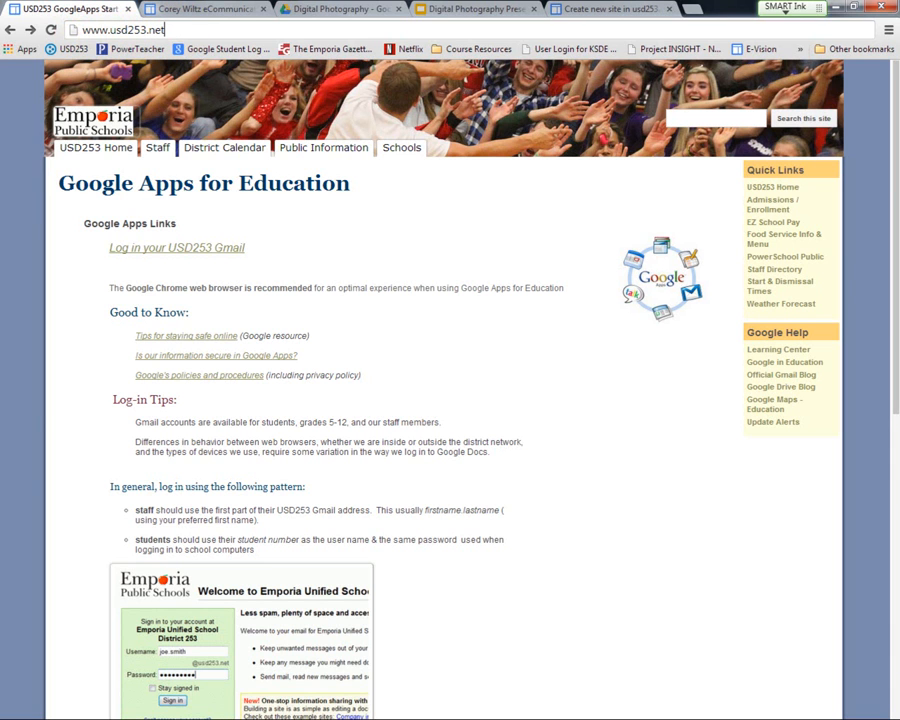
pyautogui.click(206, 33)
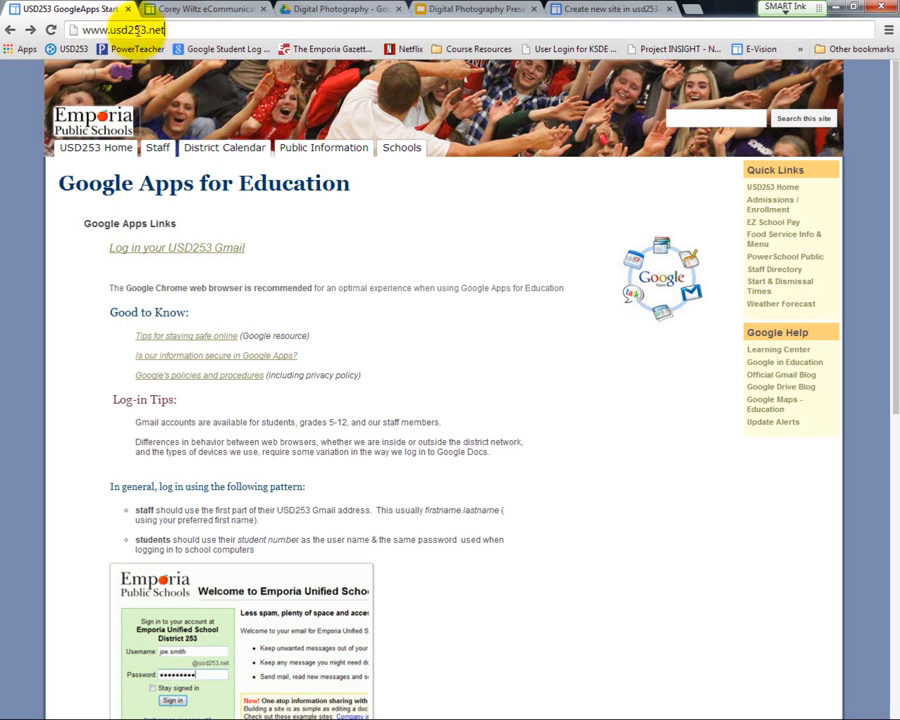
pyautogui.press('Return')
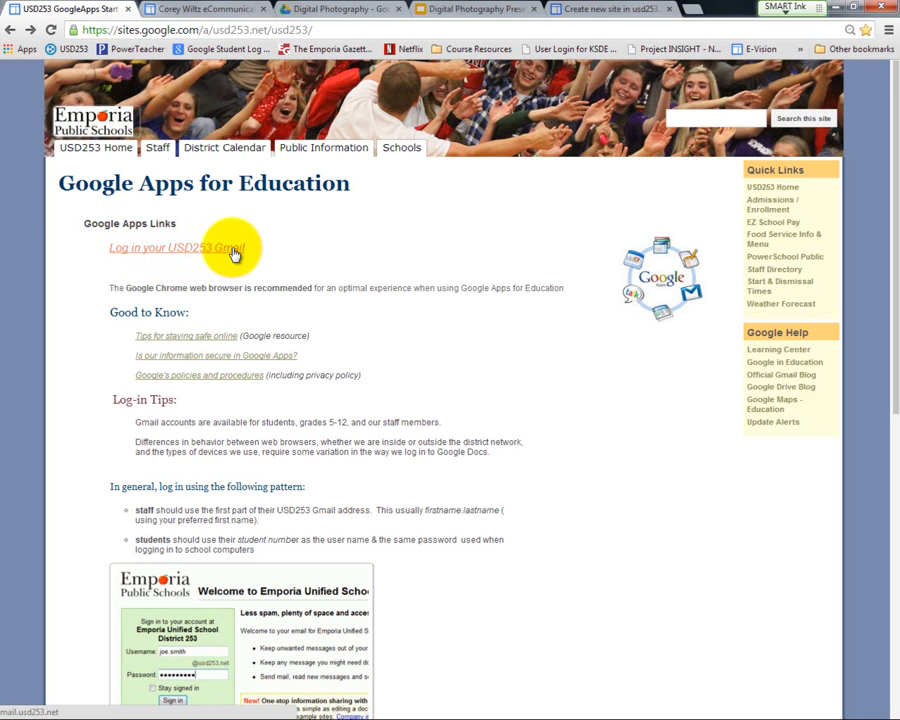
pyautogui.click(233, 254)
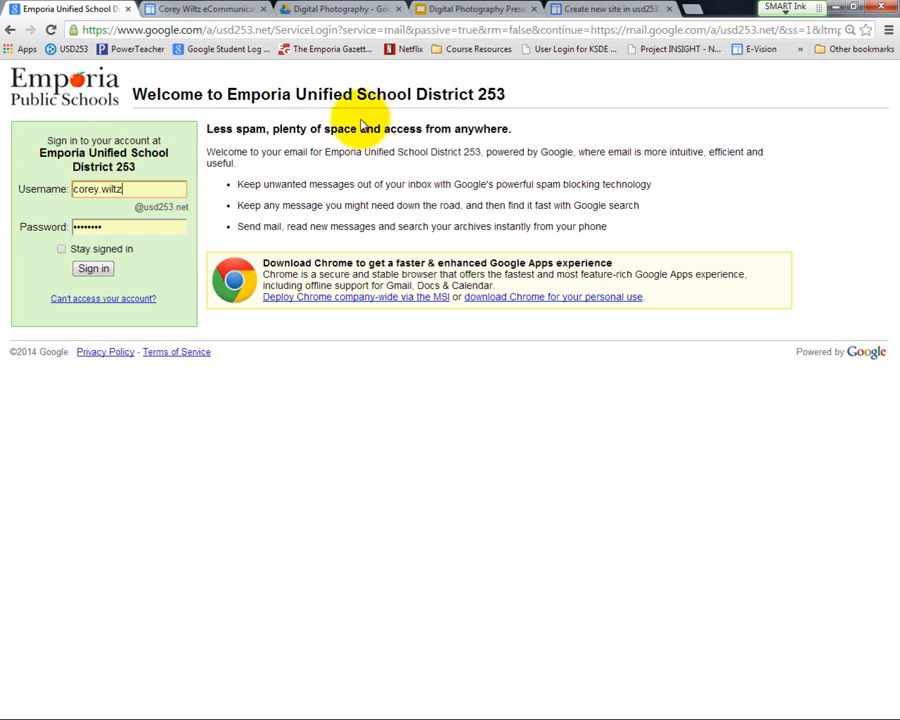
pyautogui.moveTo(77, 32)
pyautogui.mouseDown()
pyautogui.moveTo(97, 59)
pyautogui.moveTo(86, 36)
pyautogui.mouseUp()
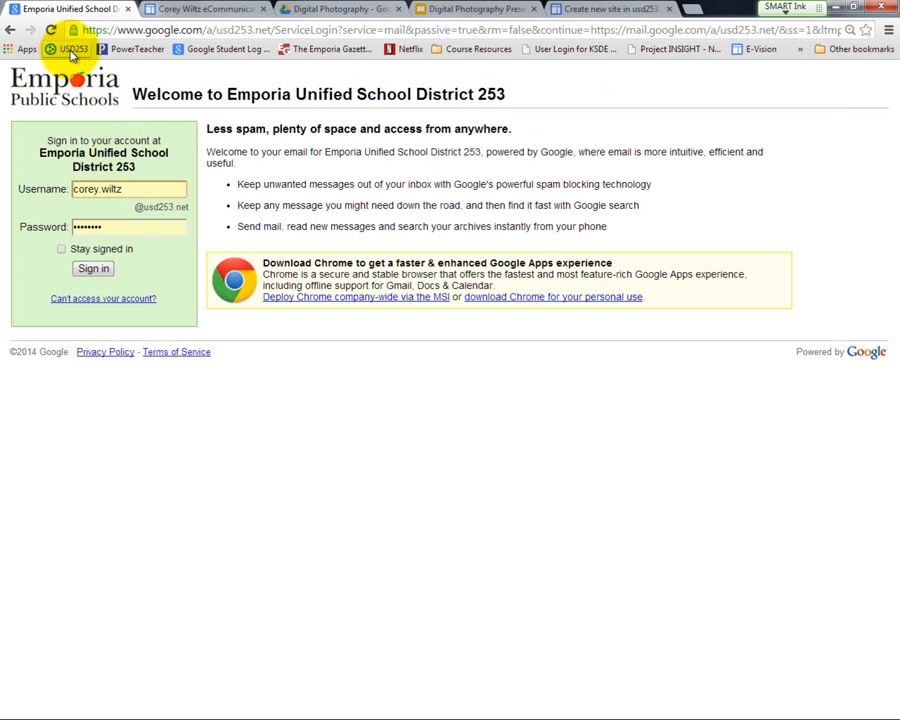
# Step: Replace the sign-in username with a student number
pyautogui.click(150, 189)
pyautogui.doubleClick(88, 188)
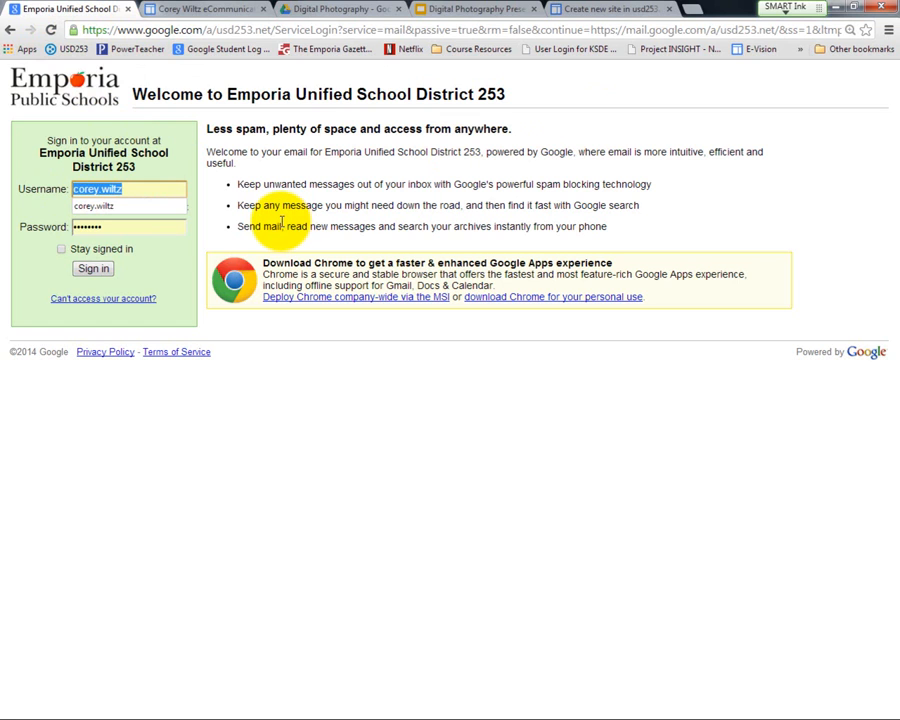
pyautogui.write('1265867')
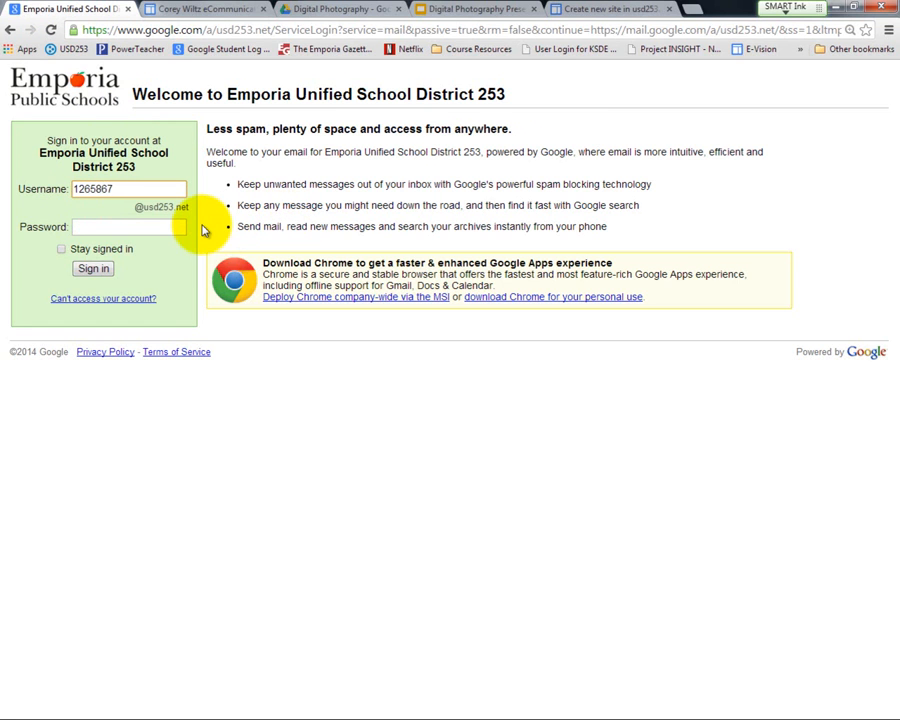
pyautogui.click(115, 228)
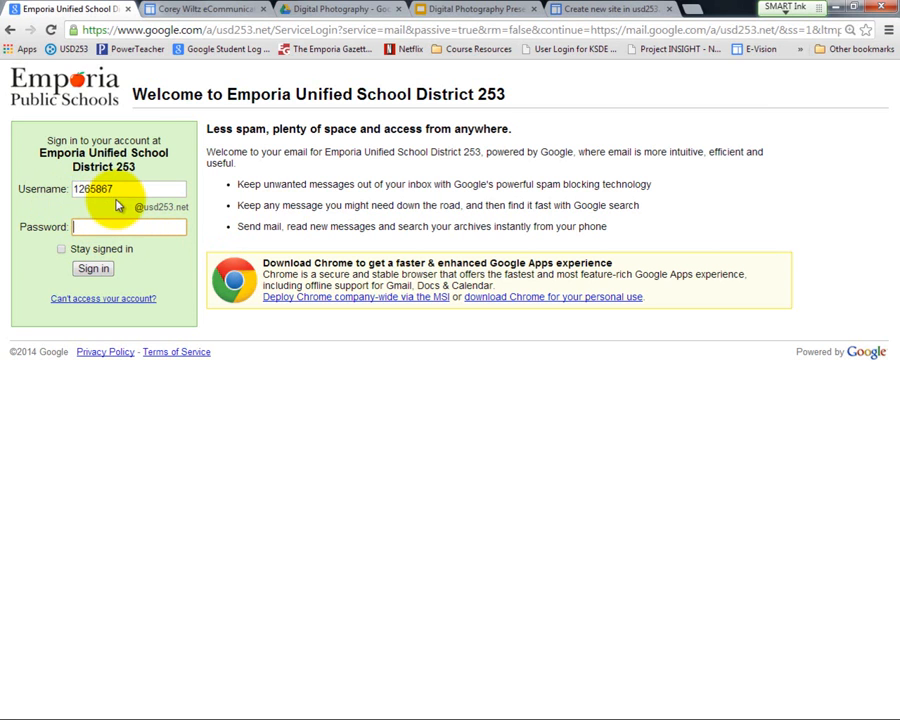
pyautogui.moveTo(117, 186); pyautogui.dragTo(28, 187)
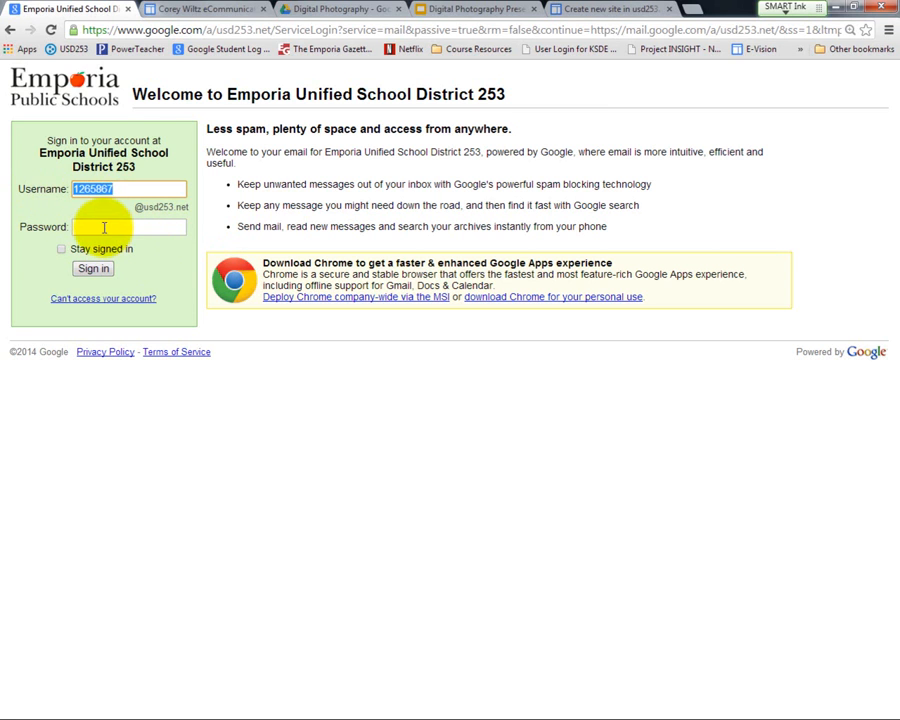
# Step: Try entering the student account's password in the sign-in form, and clear the password field
pyautogui.click(105, 230)
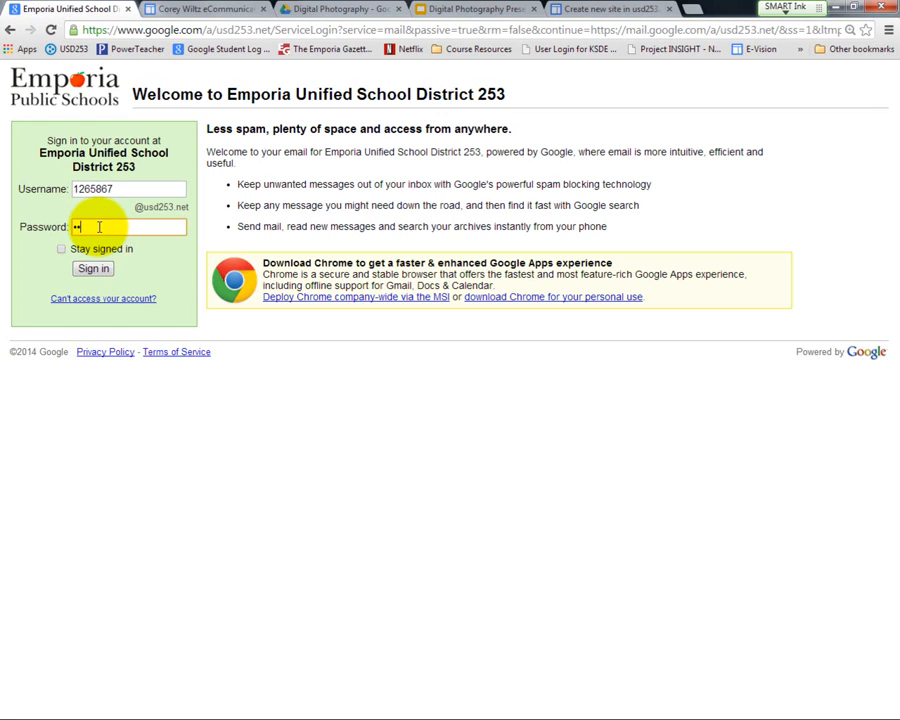
pyautogui.write('••')
pyautogui.moveTo(99, 227); pyautogui.dragTo(16, 250)
pyautogui.write('••')
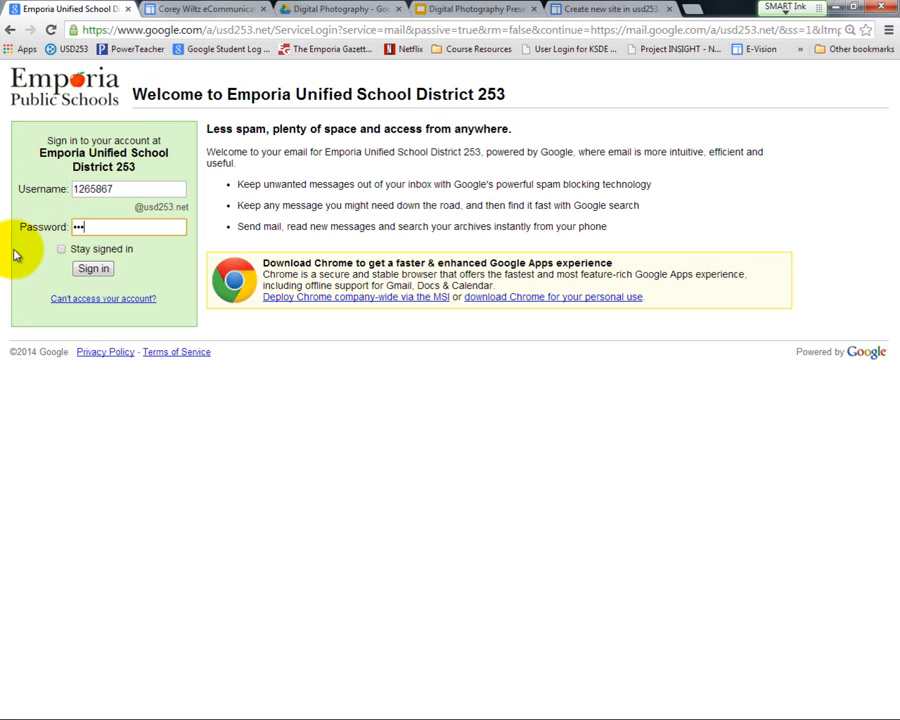
pyautogui.write('••••')
pyautogui.moveTo(98, 226); pyautogui.dragTo(62, 230)
pyautogui.press('BackSpace')
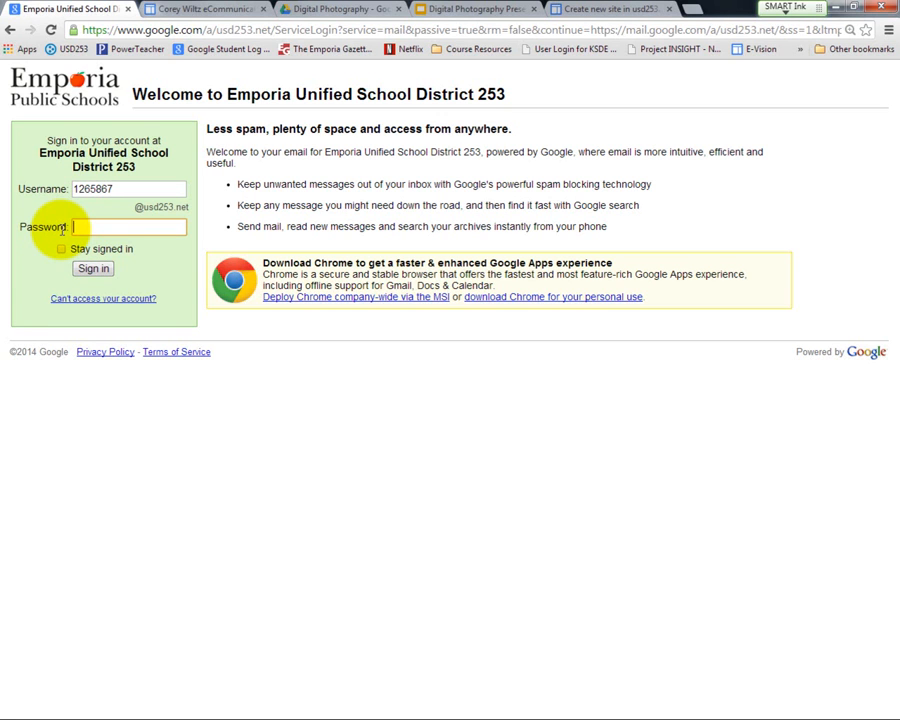
# Step: Enter the staff username and account password, and sign in to the USD253 Gmail account
pyautogui.doubleClick(92, 190)
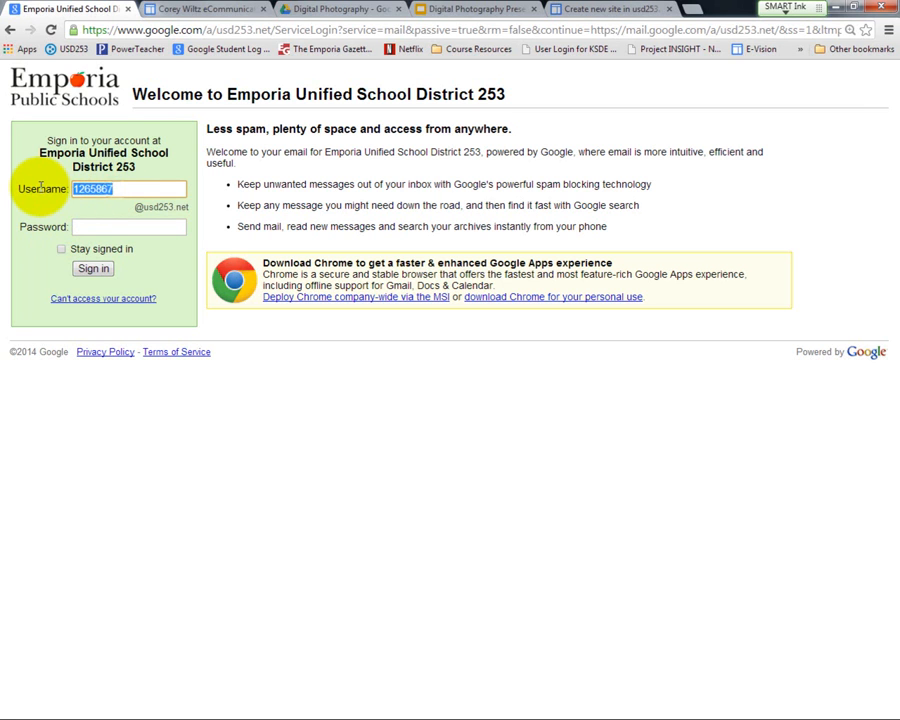
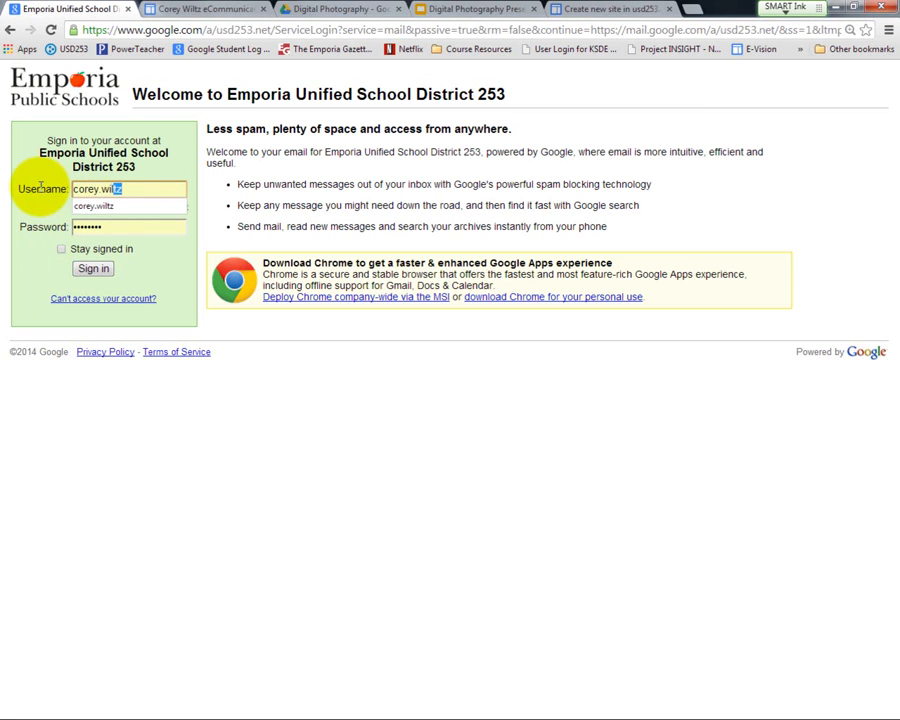
pyautogui.click(92, 226)
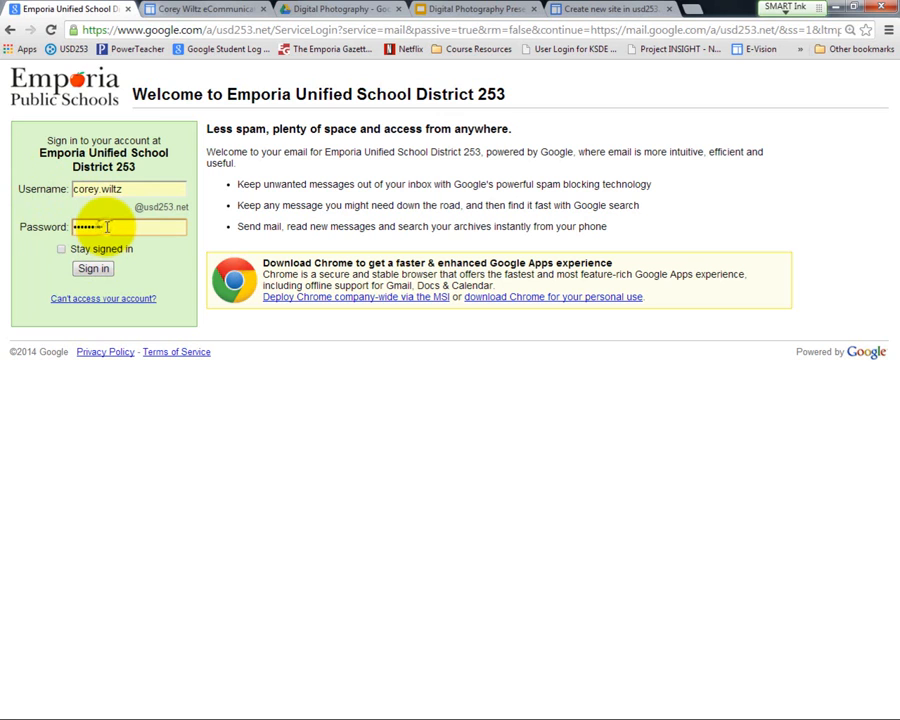
pyautogui.moveTo(92, 226); pyautogui.dragTo(24, 226)
pyautogui.write('••••••••')
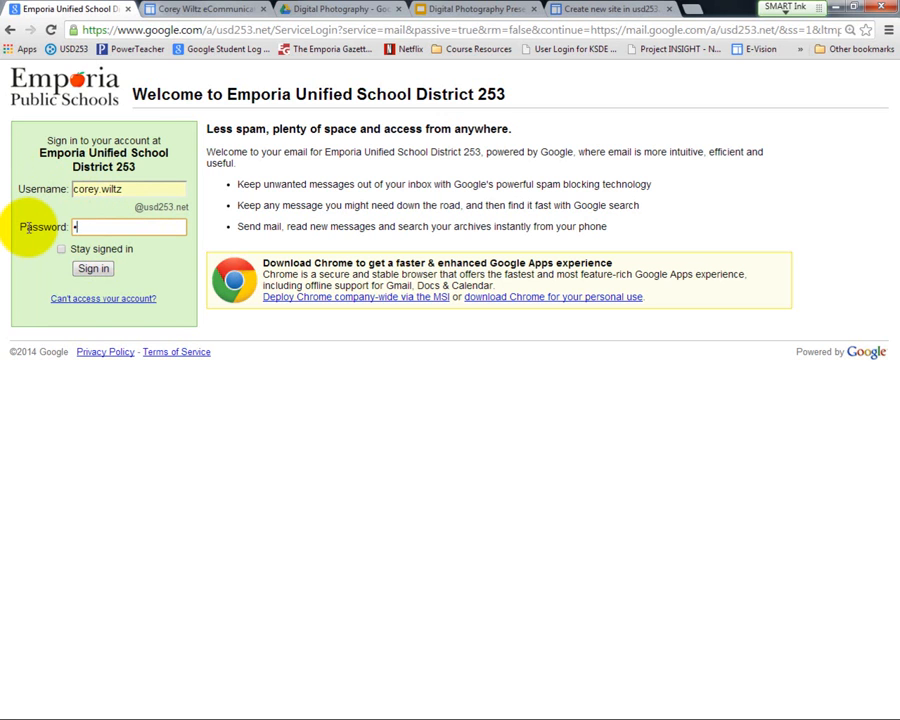
pyautogui.click(90, 268)
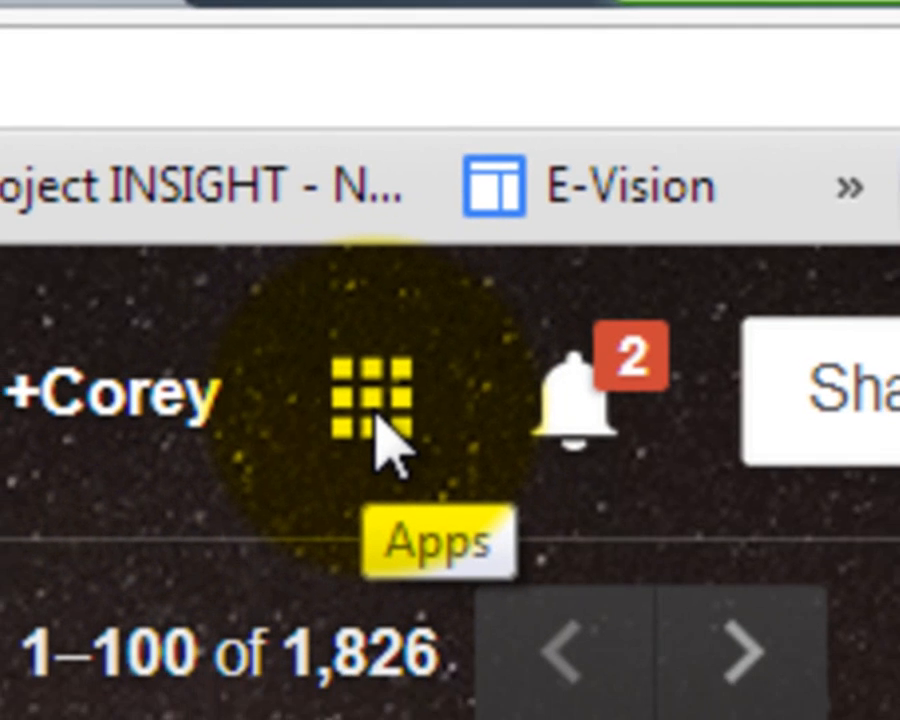
# Step: Open Google Sites from the Google apps and look through the list of usd253.net sites
pyautogui.click(378, 458)
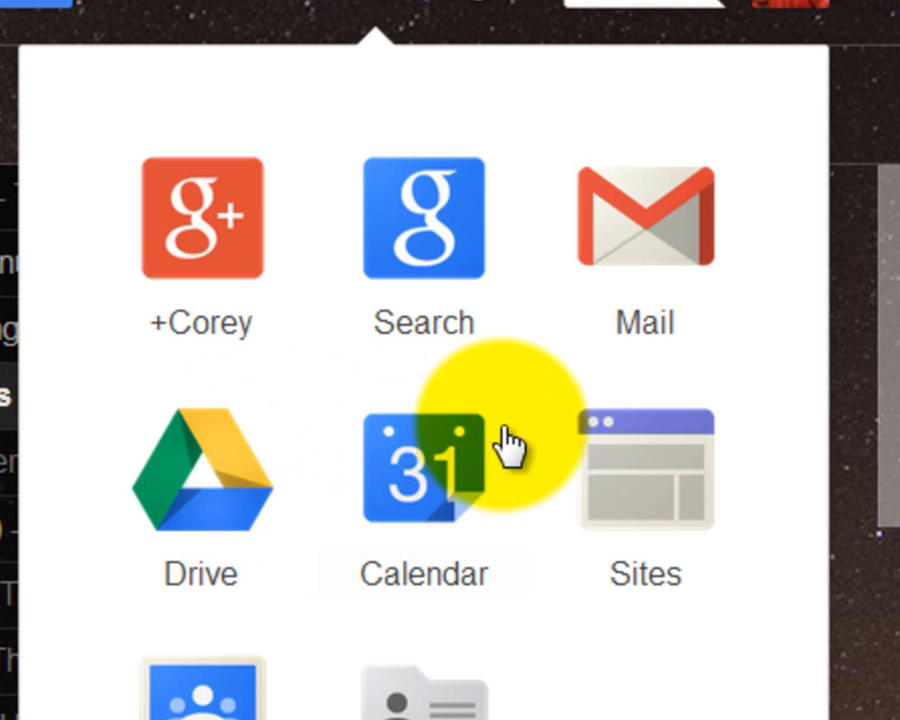
pyautogui.click(650, 470)
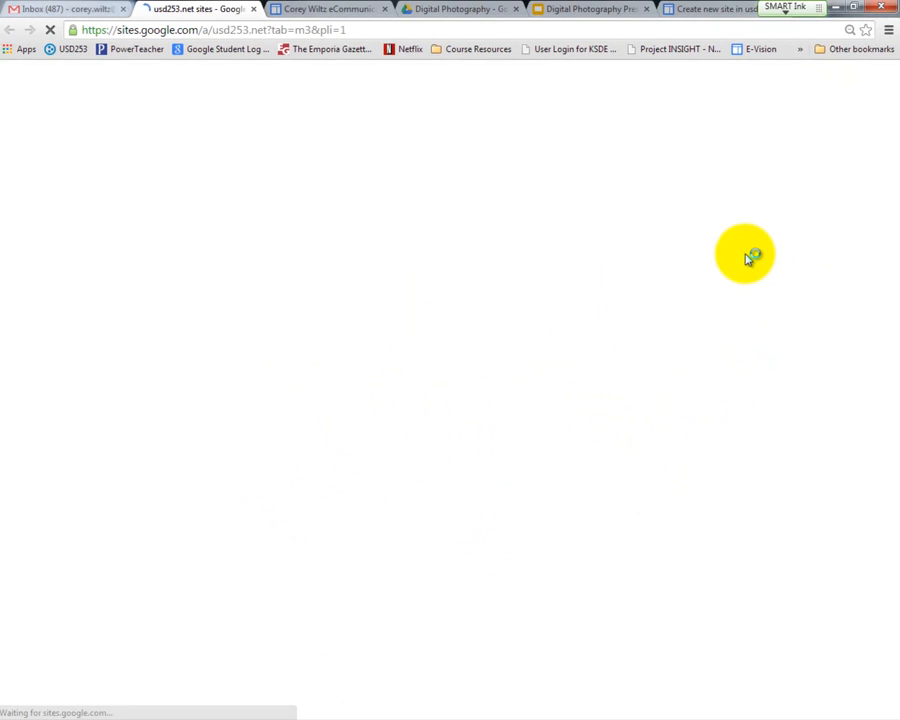
pyautogui.scroll(-10, 330, 255)
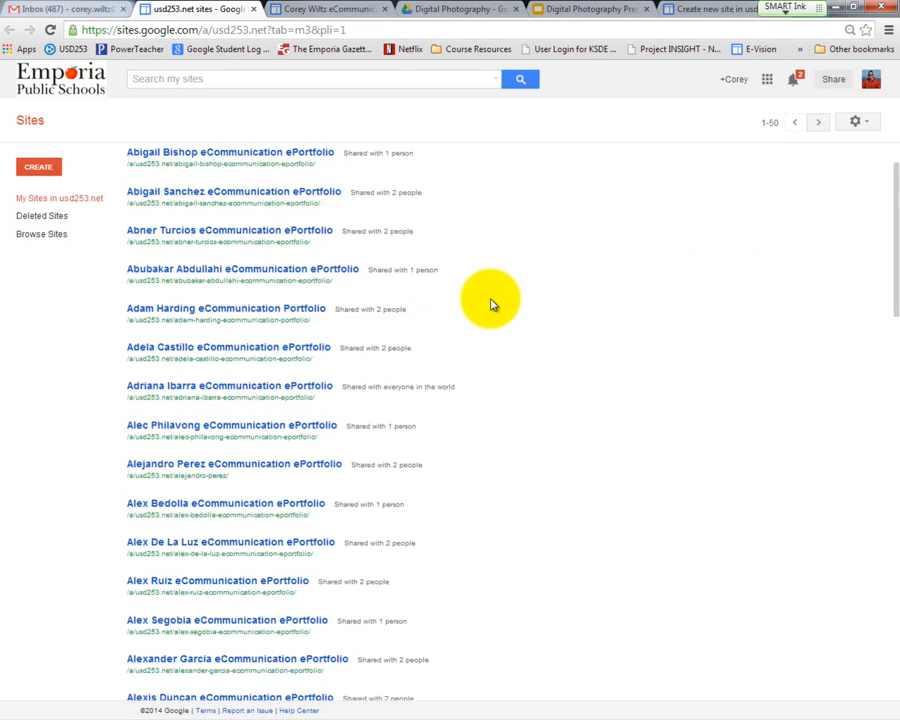
pyautogui.scroll(-5, 286, 352)
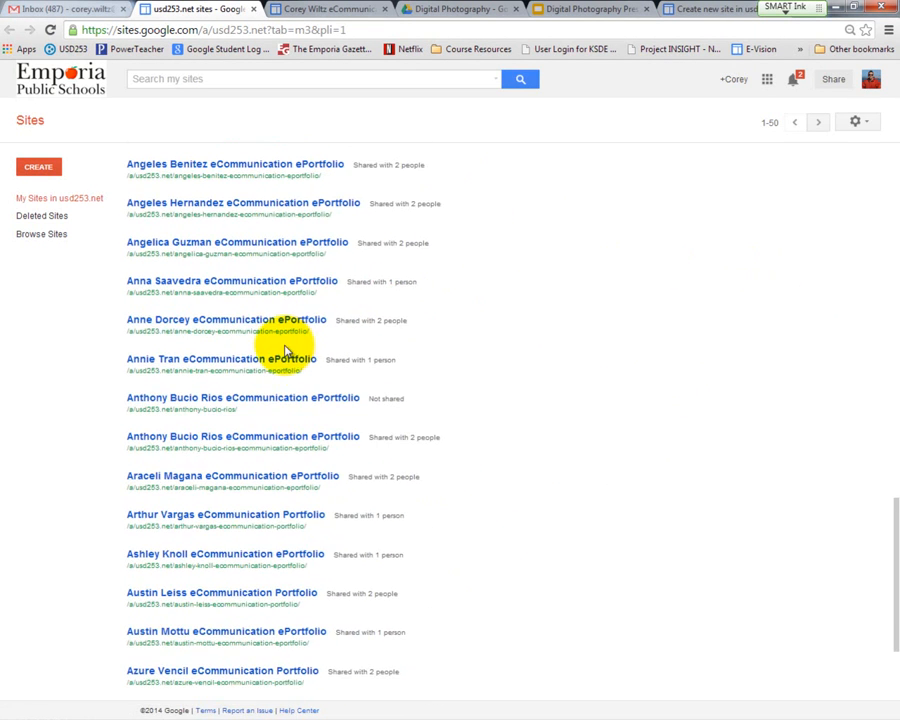
pyautogui.scroll(4, 286, 350)
pyautogui.scroll(10, 286, 345)
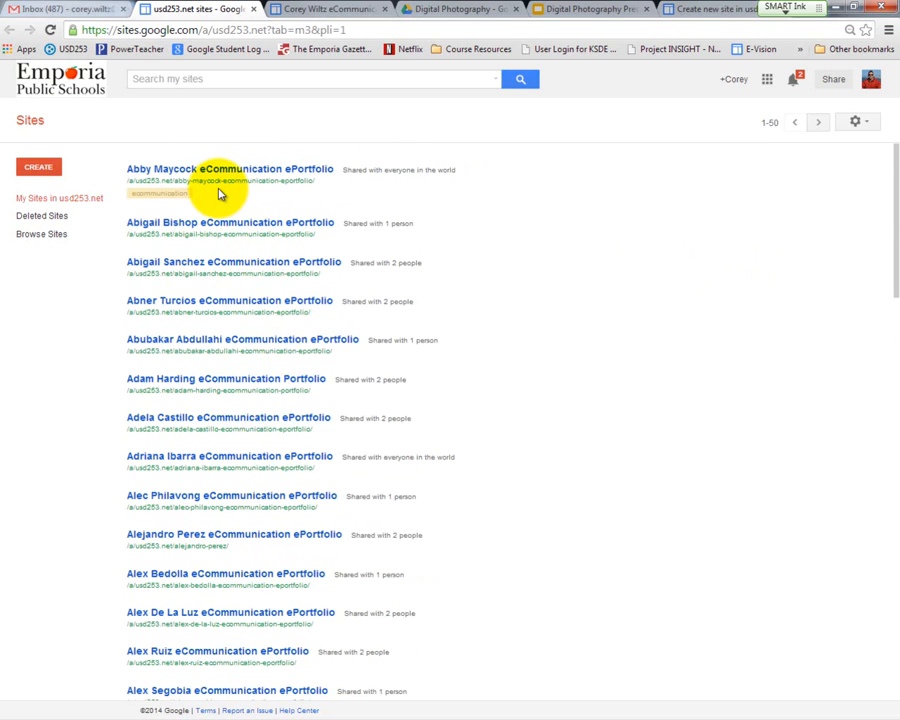
# Step: Search the sites for the account owner's first name and open the owner's eCommunication ePortfolio
pyautogui.click(145, 80)
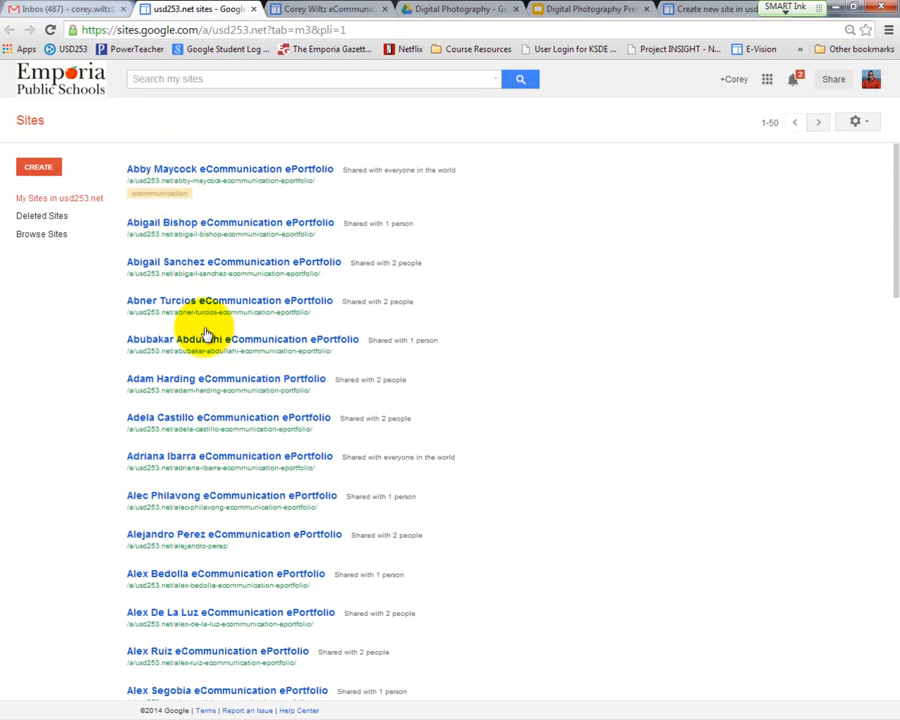
pyautogui.click(166, 78)
pyautogui.write('corey')
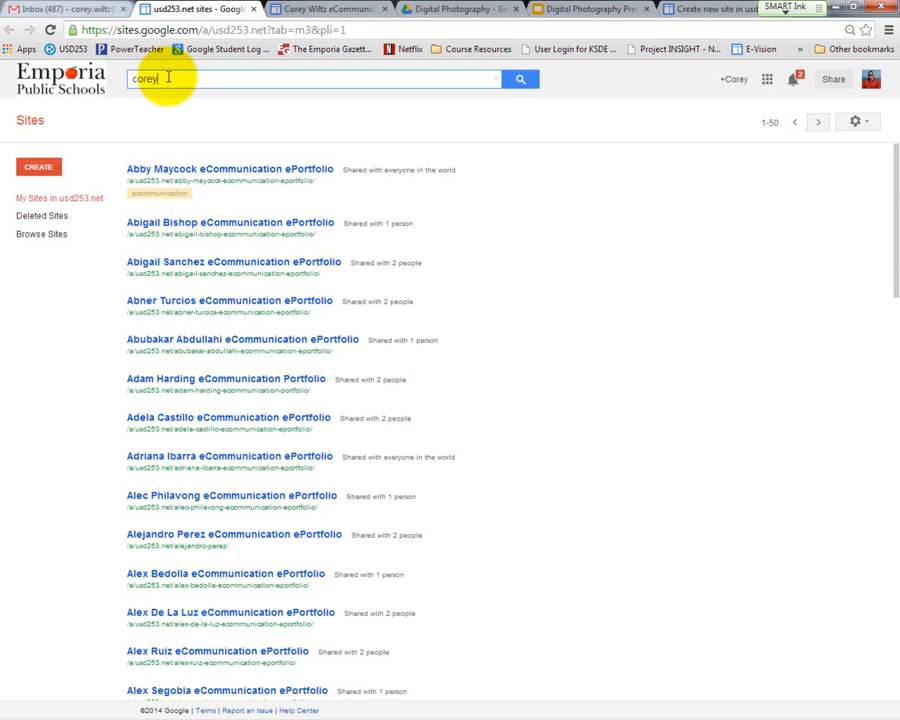
pyautogui.press('Return')
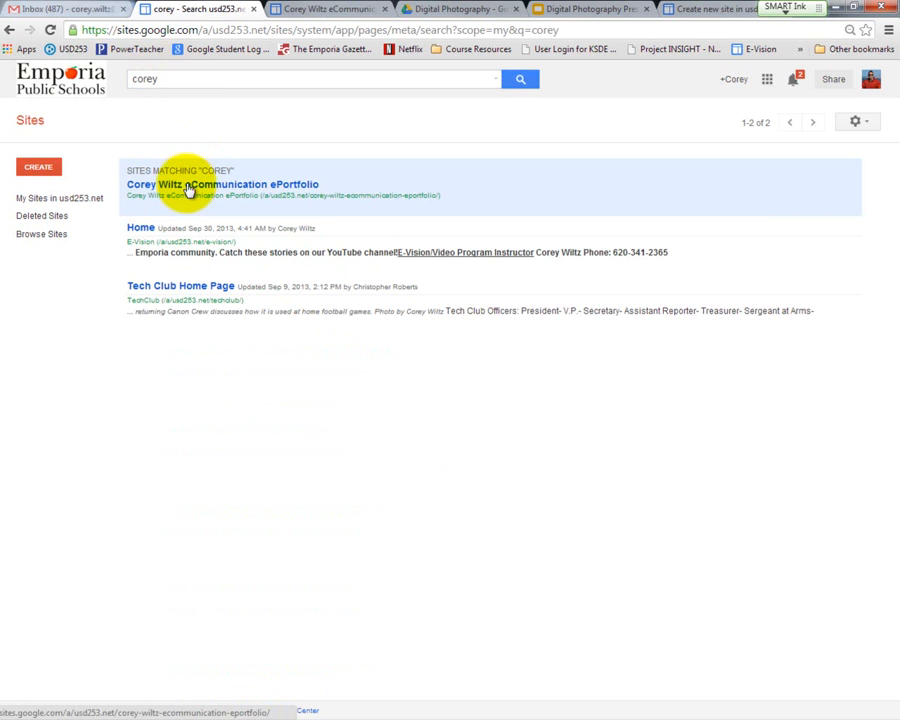
pyautogui.click(236, 188)
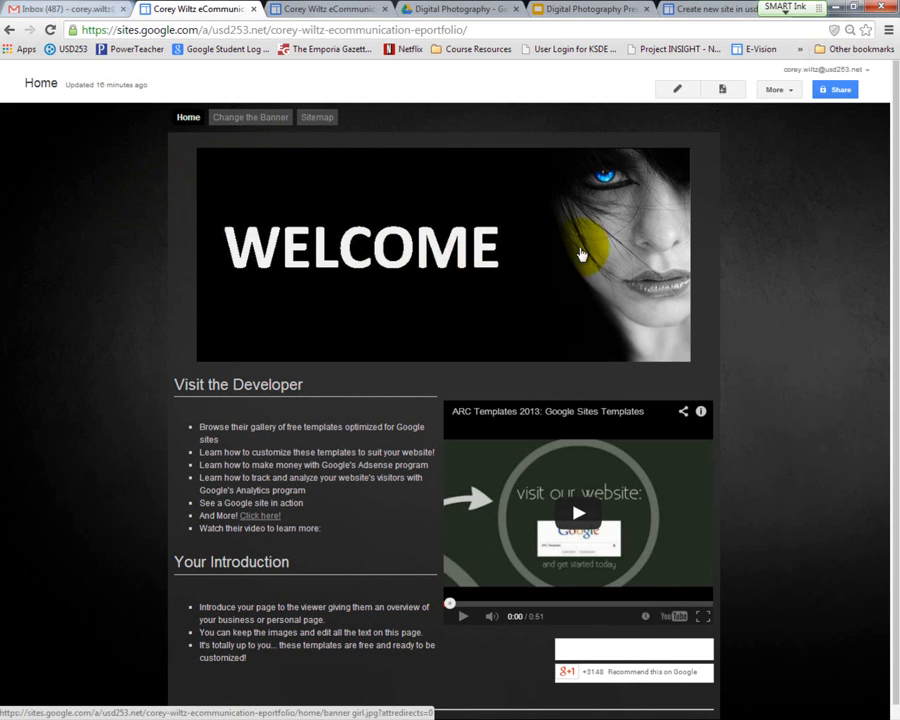
# Step: Put the Home page into edit mode and remove the WELCOME banner image
pyautogui.scroll(-1, 487, 283)
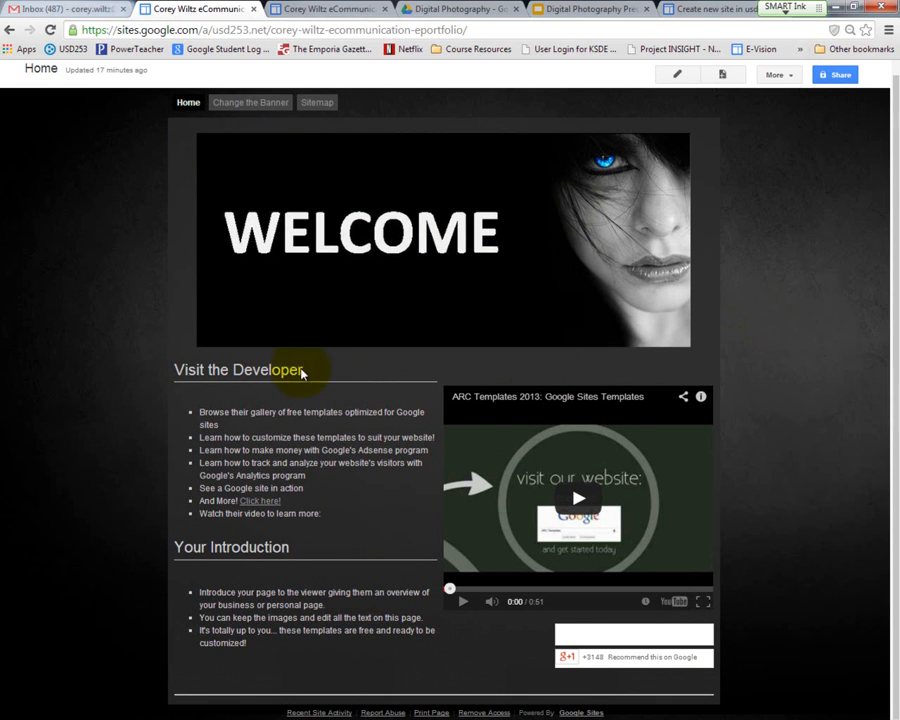
pyautogui.click(679, 78)
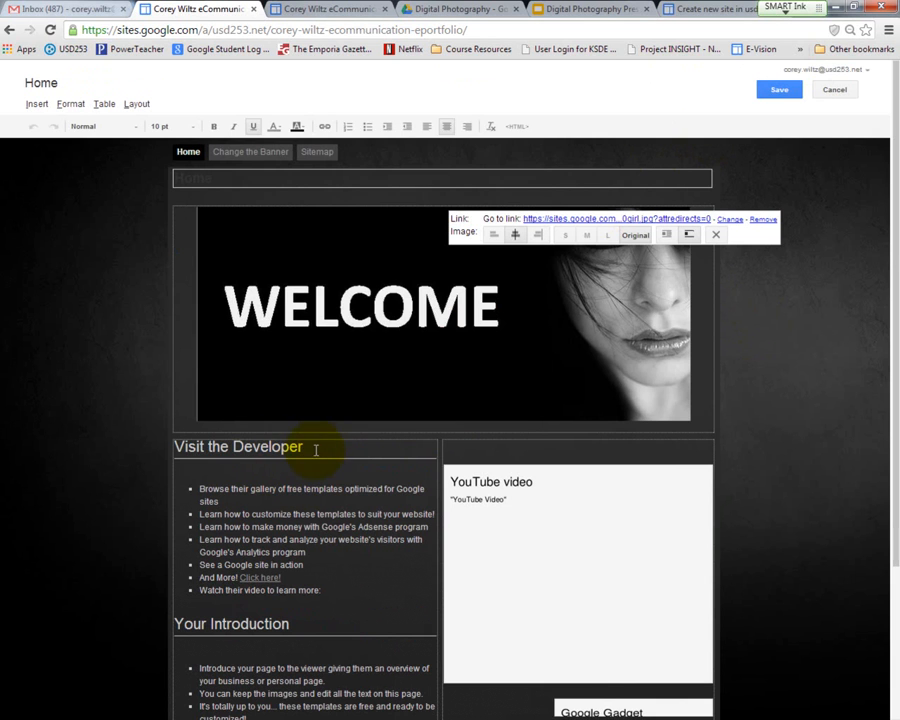
pyautogui.click(306, 304)
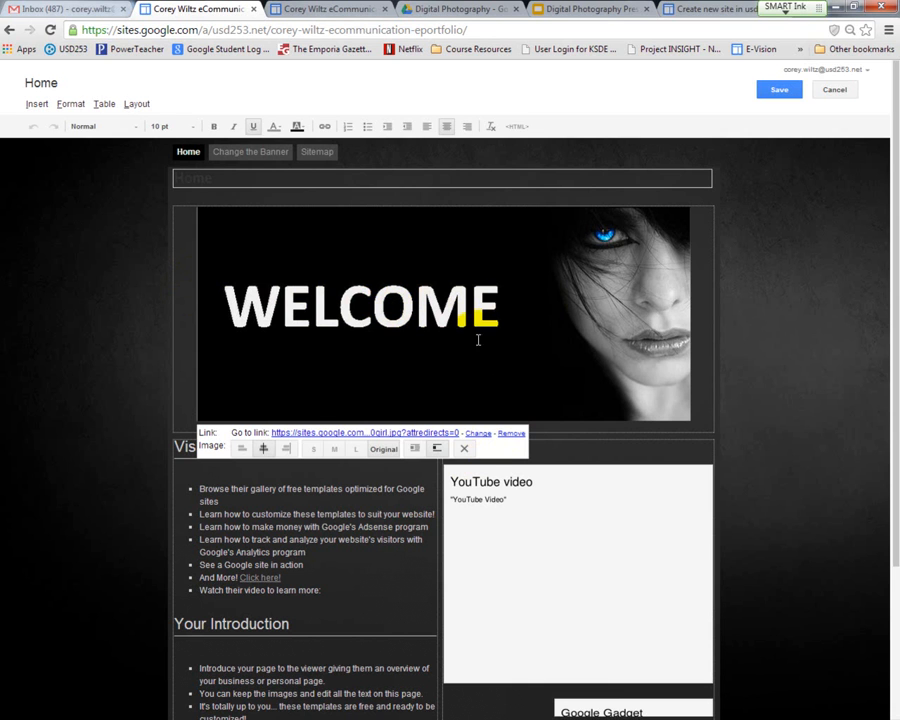
pyautogui.click(464, 448)
pyautogui.click(520, 343)
pyautogui.click(464, 448)
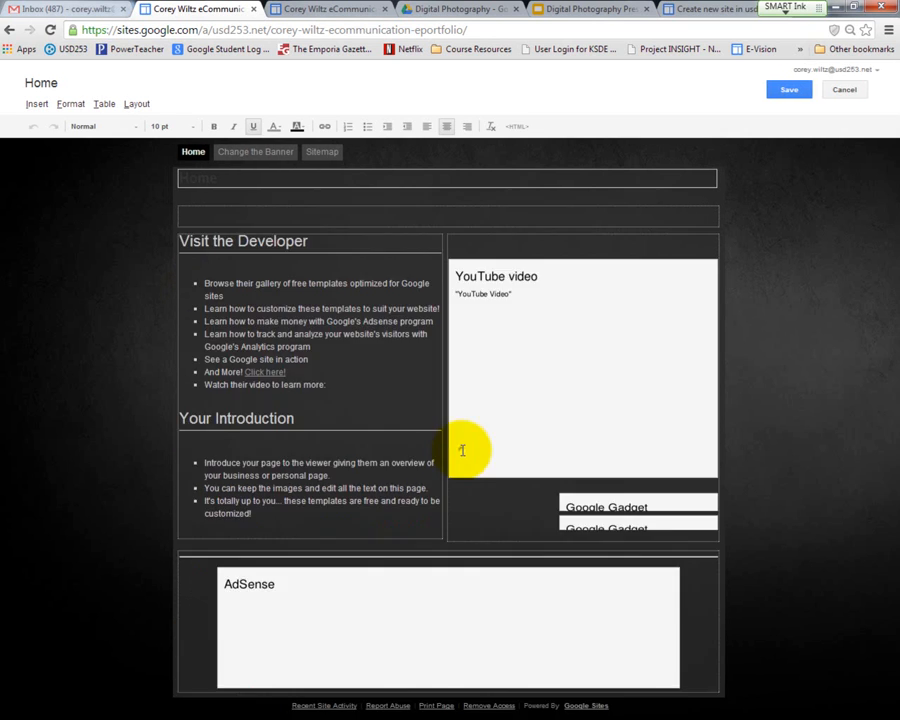
# Step: Remove the YouTube video, both Google Gadgets and the AdSense box from the Home page
pyautogui.click(540, 284)
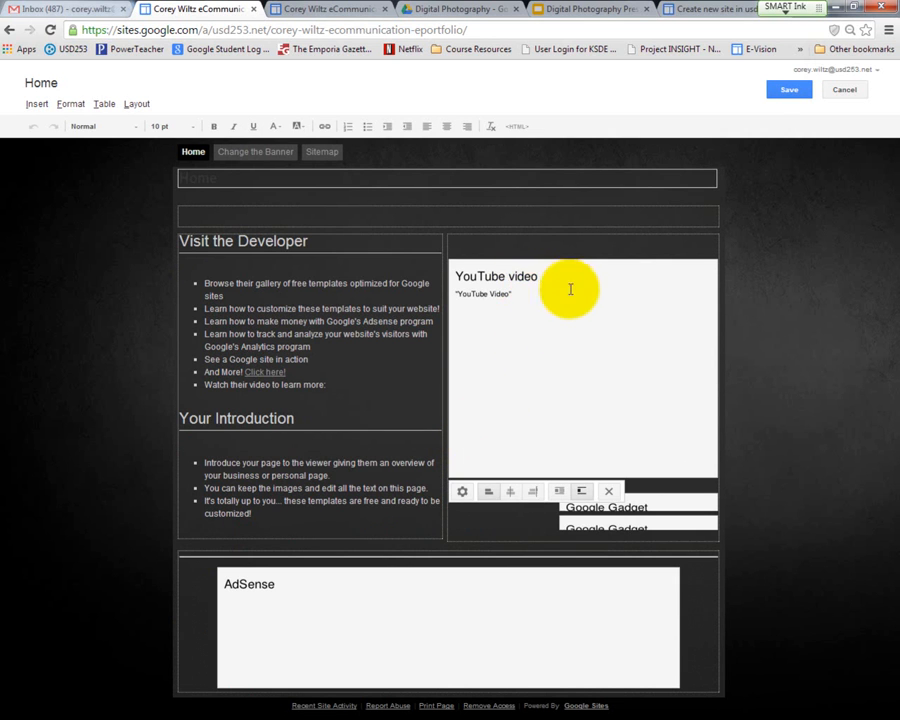
pyautogui.click(608, 492)
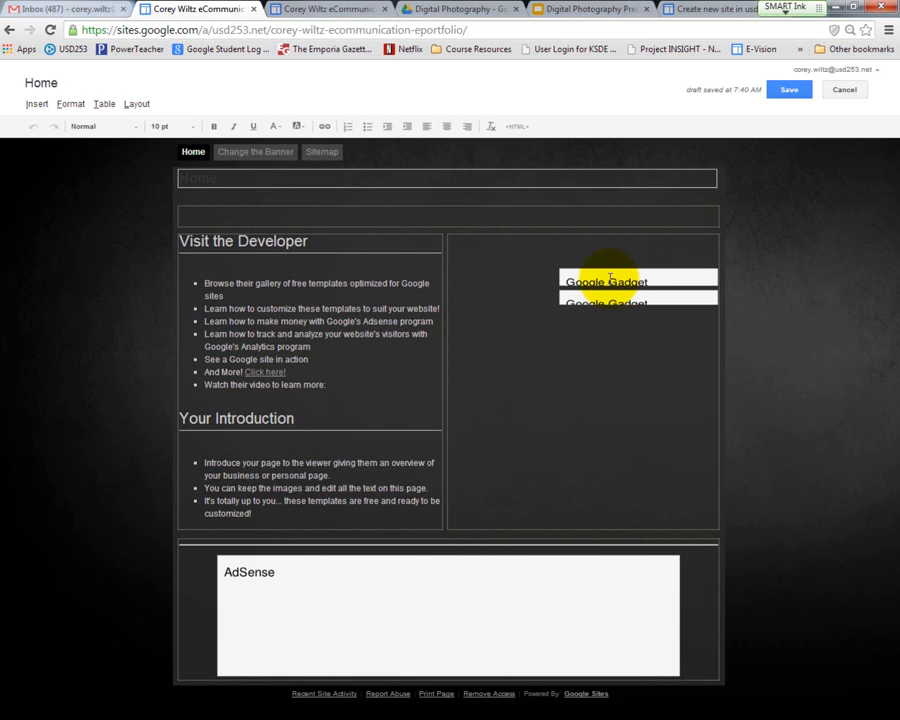
pyautogui.click(610, 282)
pyautogui.click(719, 297)
pyautogui.click(679, 276)
pyautogui.click(719, 296)
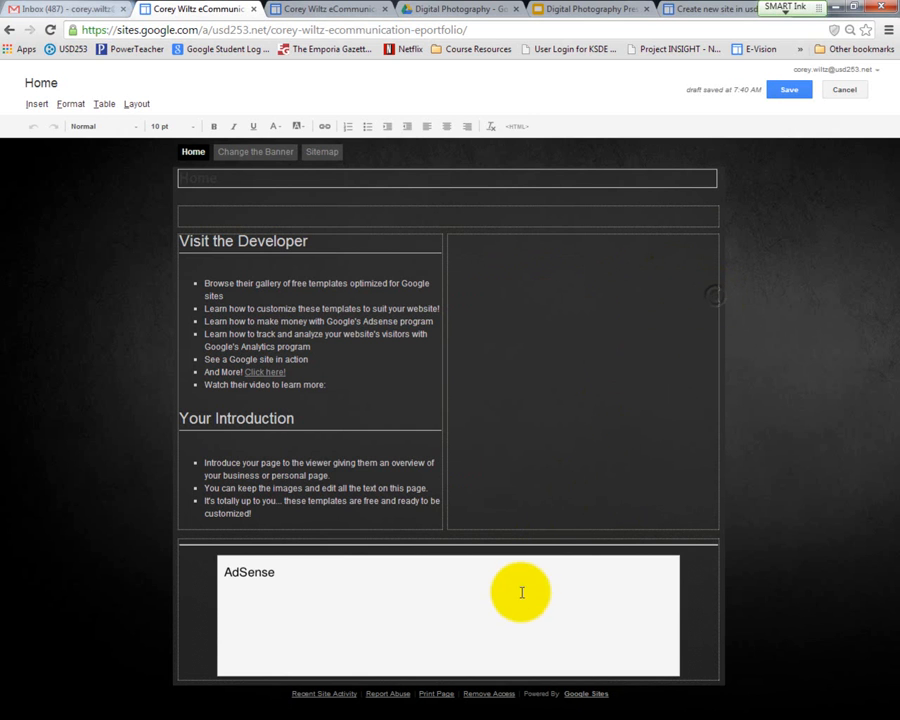
pyautogui.click(525, 586)
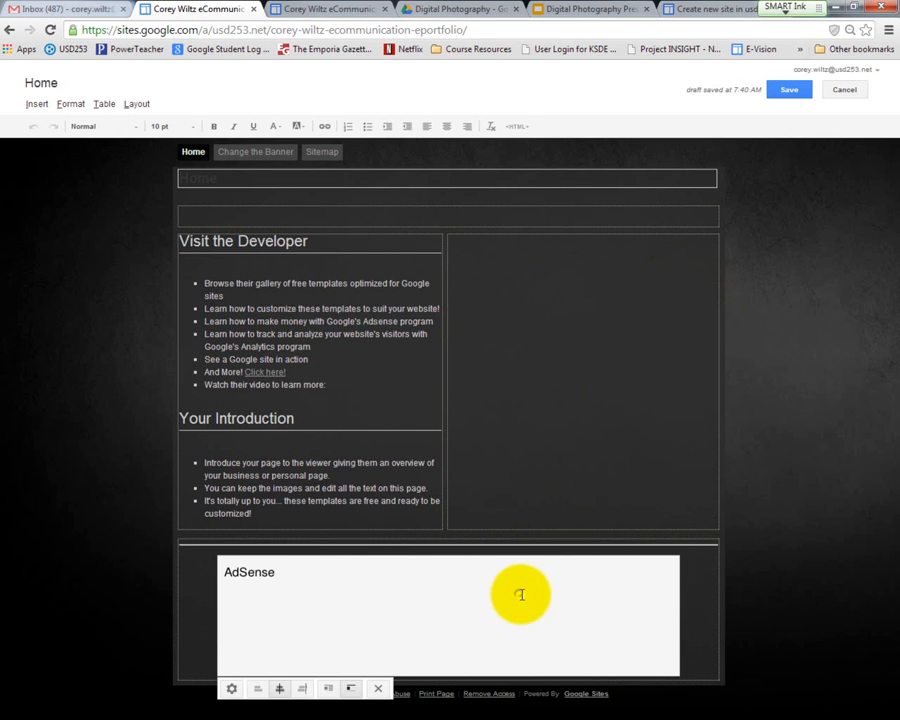
pyautogui.click(378, 688)
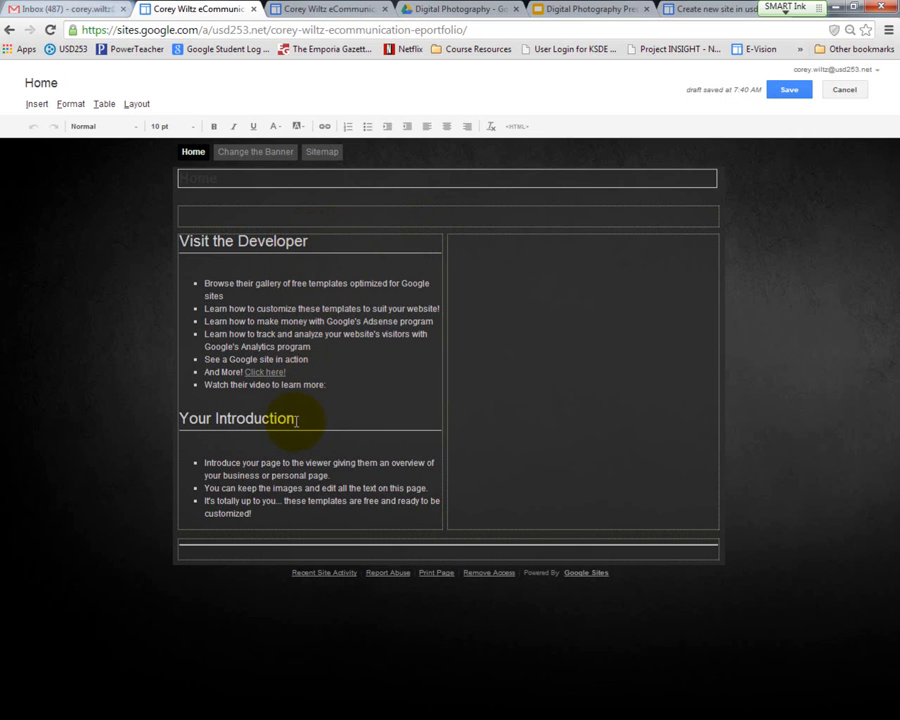
# Step: Replace the "Your Introduction" heading with "About Me"
pyautogui.moveTo(296, 421); pyautogui.dragTo(179, 419)
pyautogui.write('About Me')
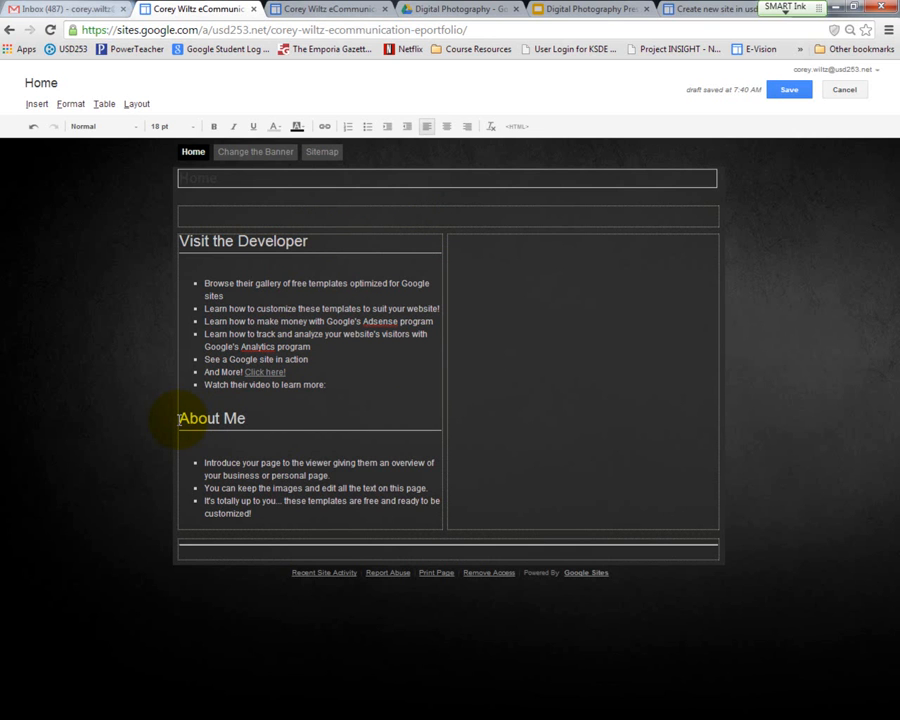
# Step: Replace the first template bullet under About Me with "I have taught at EHS since 1999"
pyautogui.tripleClick(254, 513)
pyautogui.moveTo(254, 513); pyautogui.dragTo(212, 463)
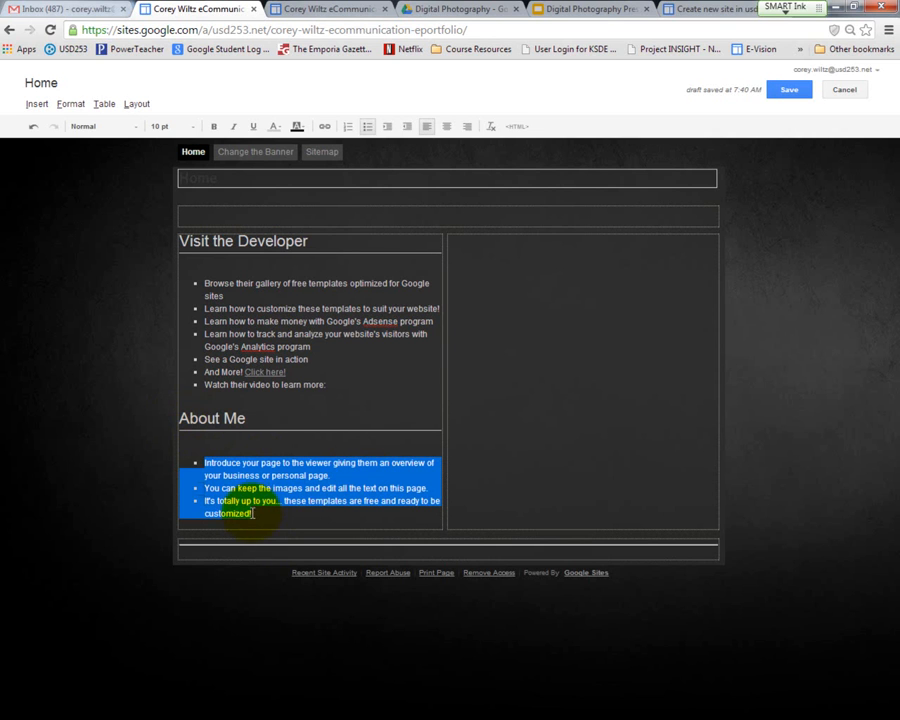
pyautogui.click(332, 475)
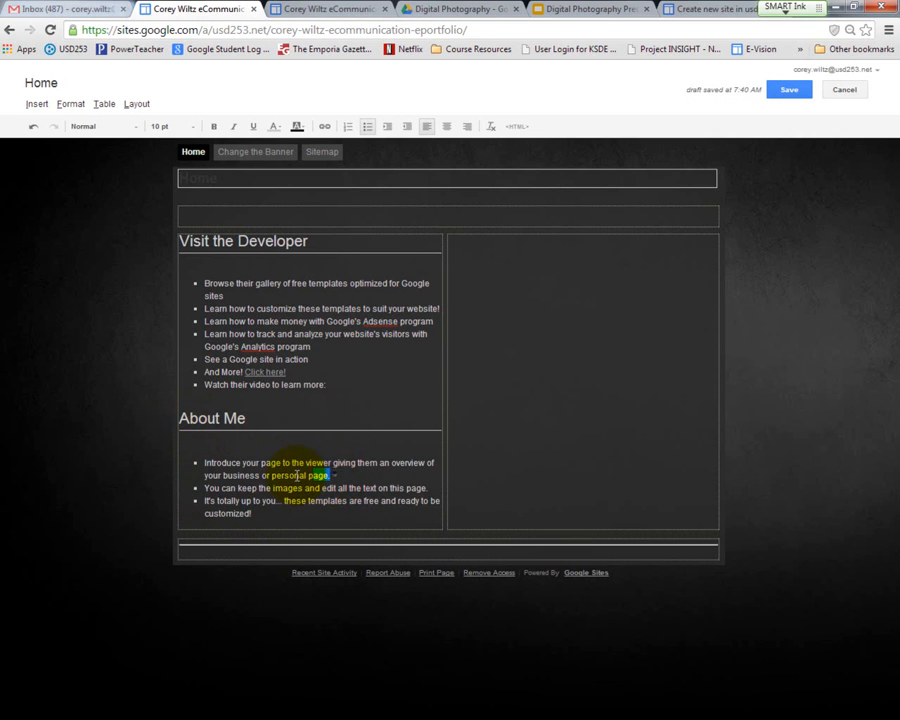
pyautogui.moveTo(332, 475); pyautogui.dragTo(205, 463)
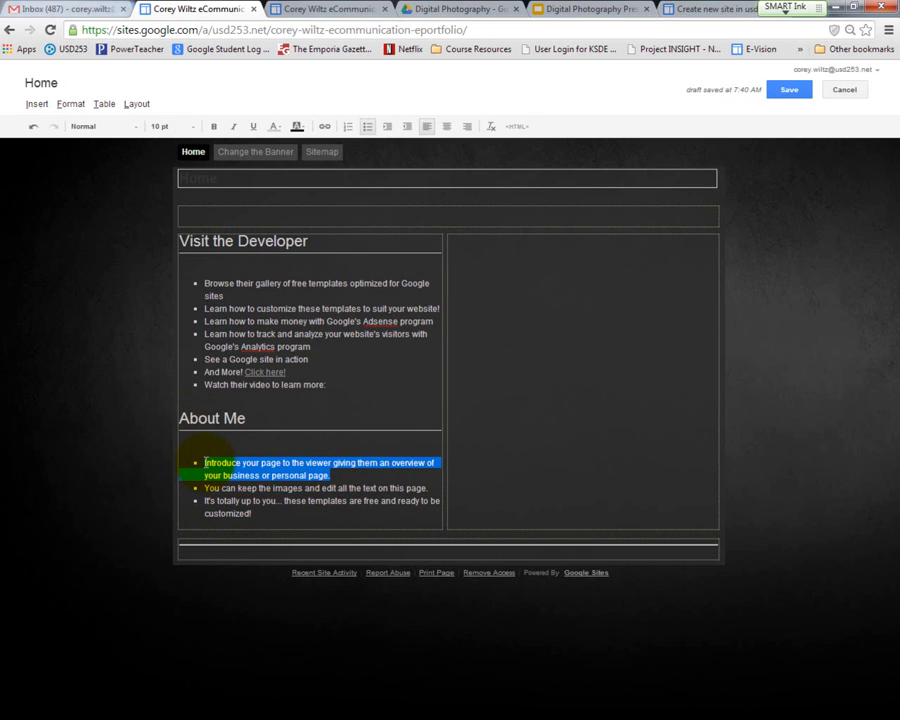
pyautogui.write('I have')
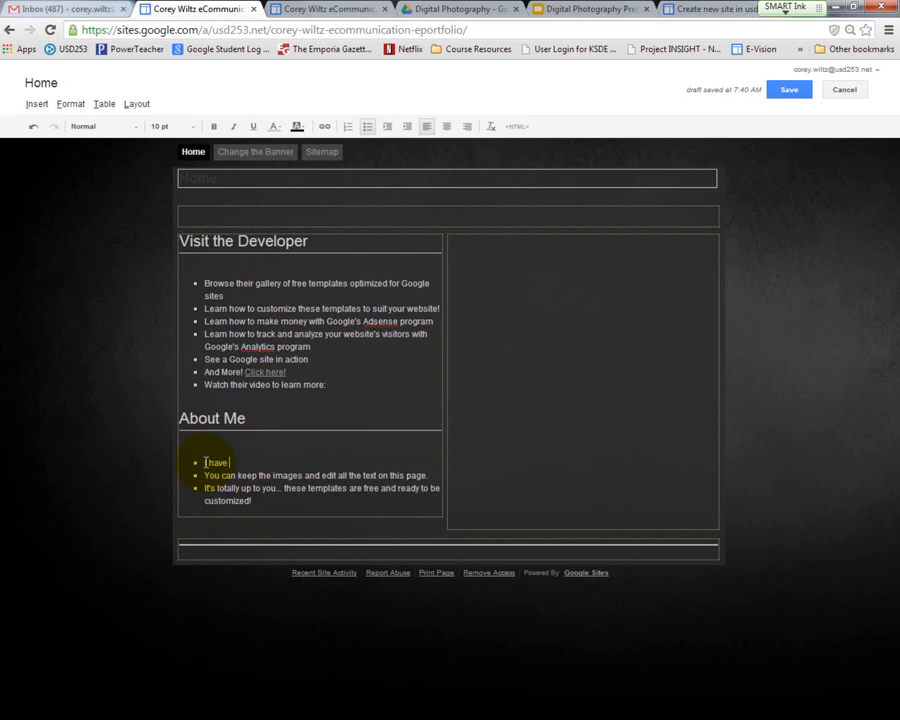
pyautogui.write(' taiught')
pyautogui.press('BackSpace')
pyautogui.press('BackSpace')
pyautogui.press('BackSpace')
pyautogui.press('BackSpace')
pyautogui.press('BackSpace')
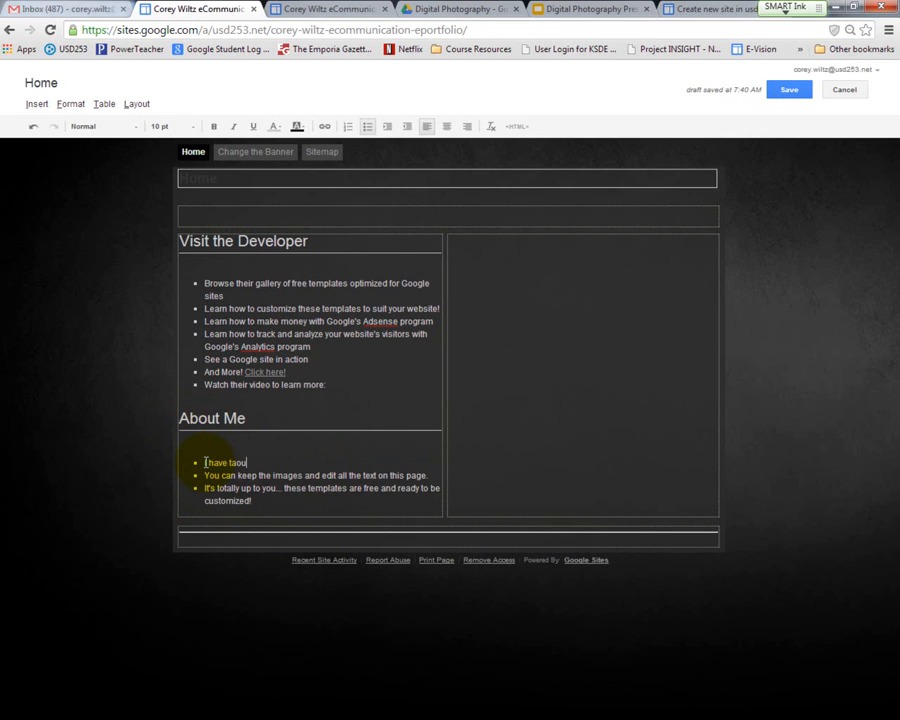
pyautogui.write('ught at')
pyautogui.write(' EHS for')
pyautogui.press('BackSpace')
pyautogui.press('BackSpace')
pyautogui.press('BackSpace')
pyautogui.press('BackSpace')
pyautogui.write('since 1999')
# Step: Replace the second About Me bullet with "I have two children named" followed by the two children's first names
pyautogui.moveTo(432, 475); pyautogui.dragTo(207, 475)
pyautogui.write('I have two')
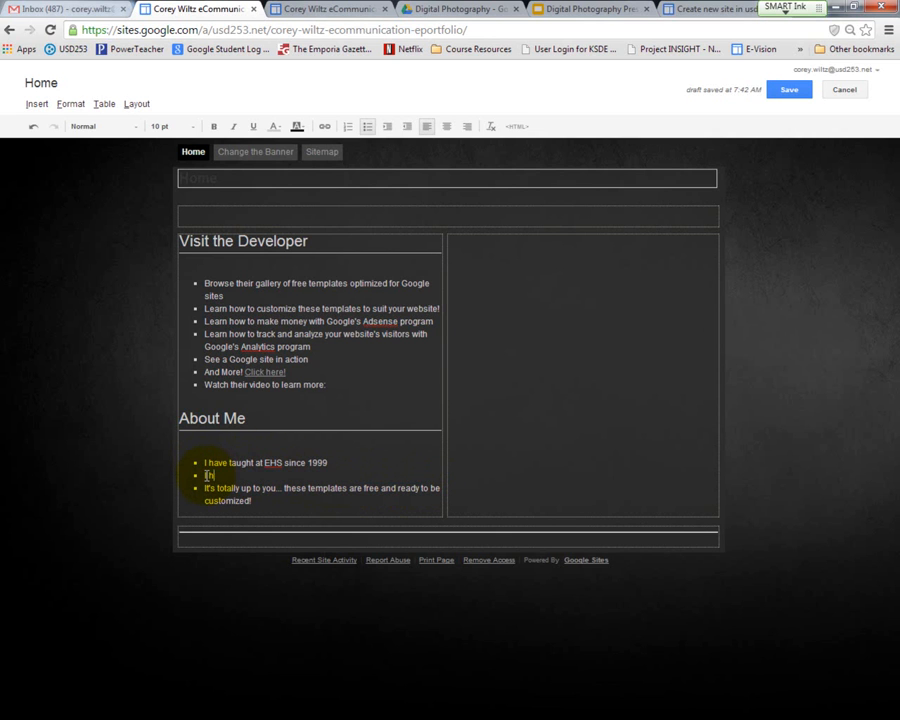
pyautogui.write(' children named Brooklyna dn')
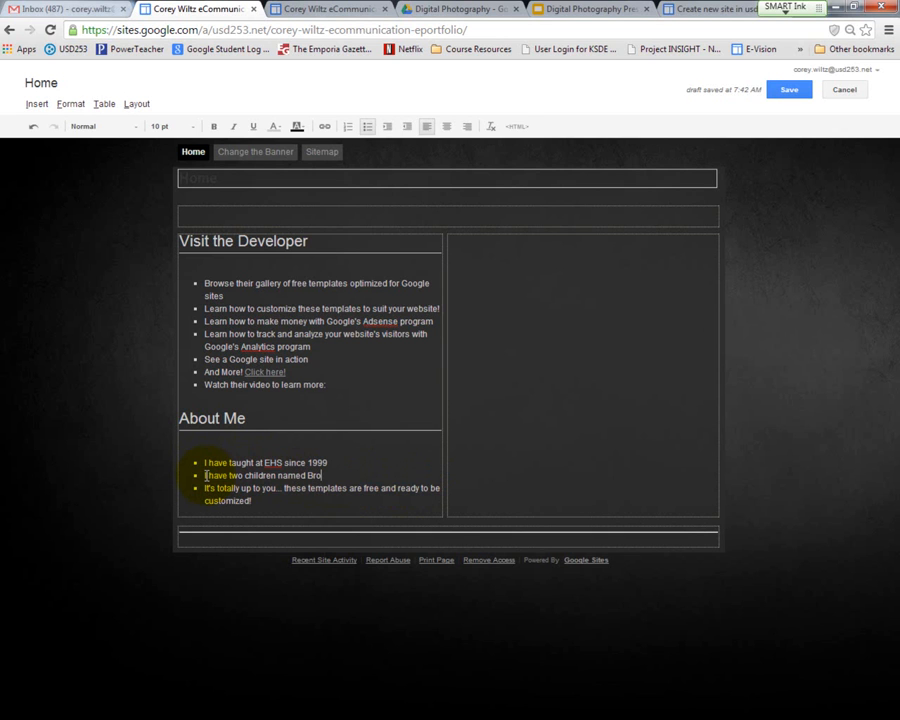
pyautogui.press('BackSpace')
pyautogui.press('BackSpace')
pyautogui.write('nd')
pyautogui.press('BackSpace')
pyautogui.press('BackSpace')
pyautogui.press('BackSpace')
pyautogui.press('BackSpace')
pyautogui.write('and Bailey')
# Step: Replace the last template bullet under About Me with "I graduated from Pittsburg State in 1999 with a BS in Education"
pyautogui.moveTo(252, 500); pyautogui.dragTo(203, 487)
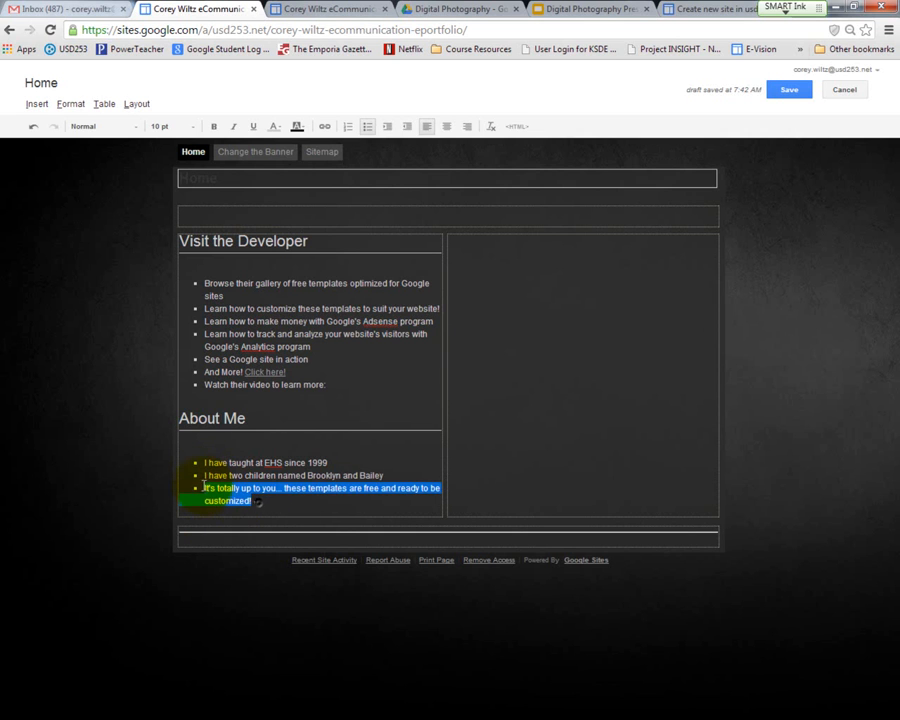
pyautogui.write('I g')
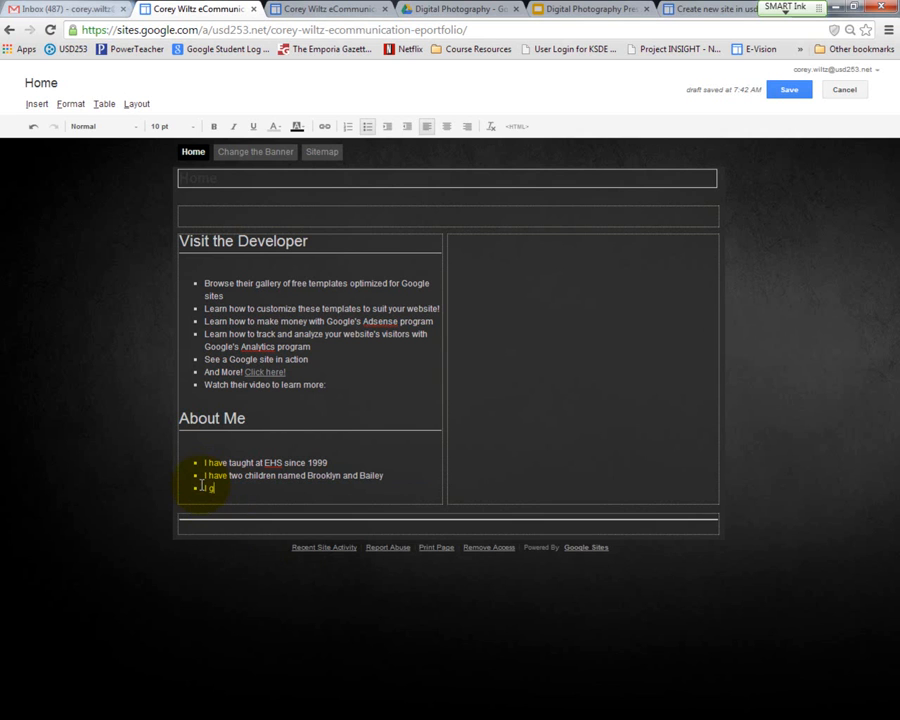
pyautogui.write('raduated from Pittsburg State')
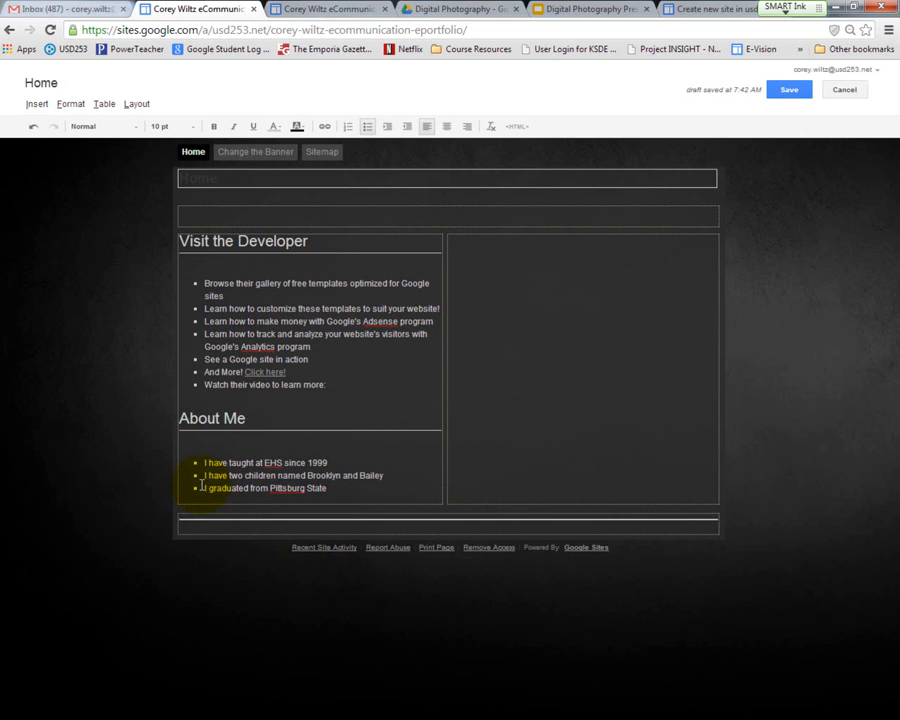
pyautogui.write(' in 1999 with a BS in Education')
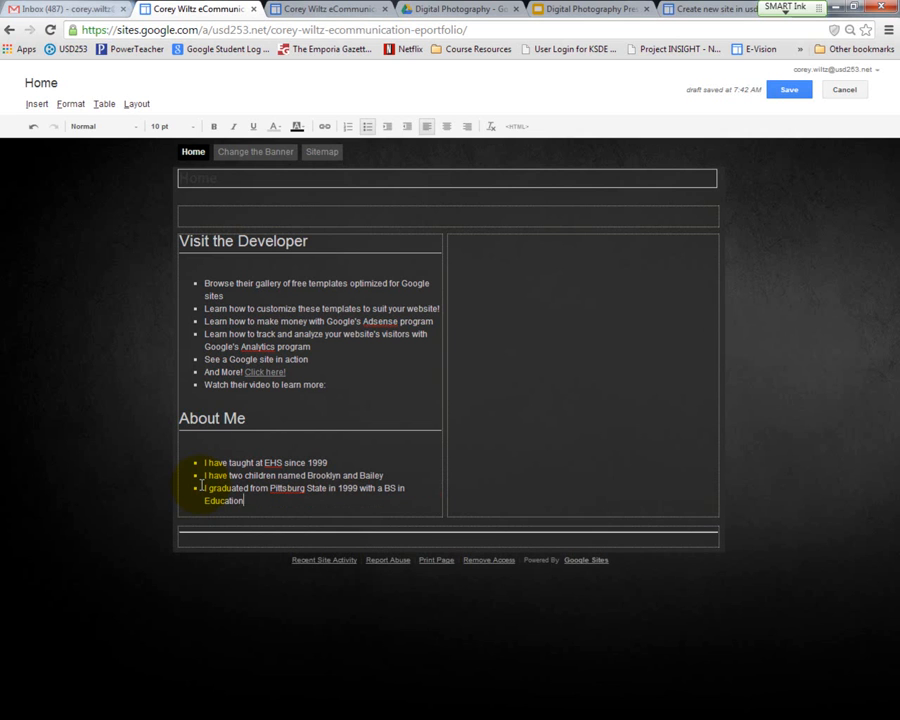
# Step: Add a fourth About Me bullet reading "I graduated from Emporia State with a MS in Administration"
pyautogui.press('Return')
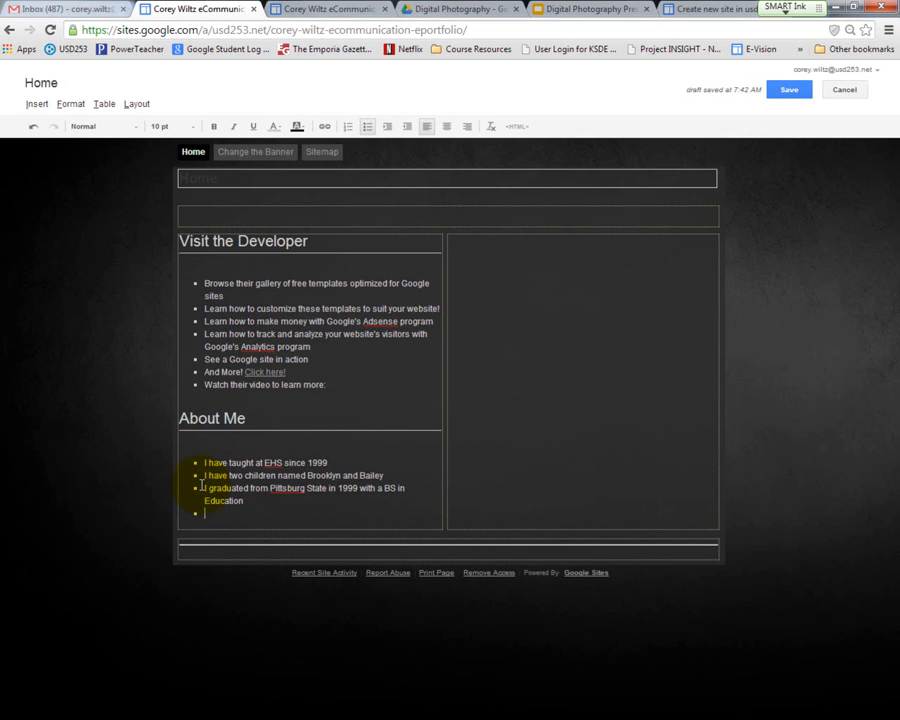
pyautogui.write('I graduated from Emporia State with a MS in ')
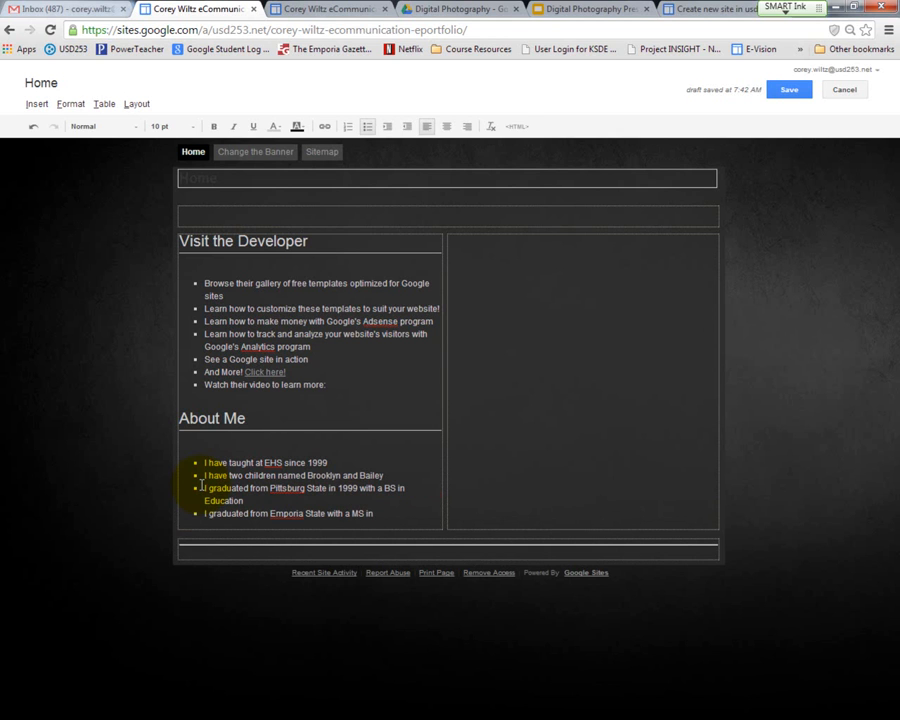
pyautogui.write('Administration')
# Step: Add a fifth About Me bullet reading "I enjoy the outdoors. Hunting, Fishing, Cycling"
pyautogui.press('Return')
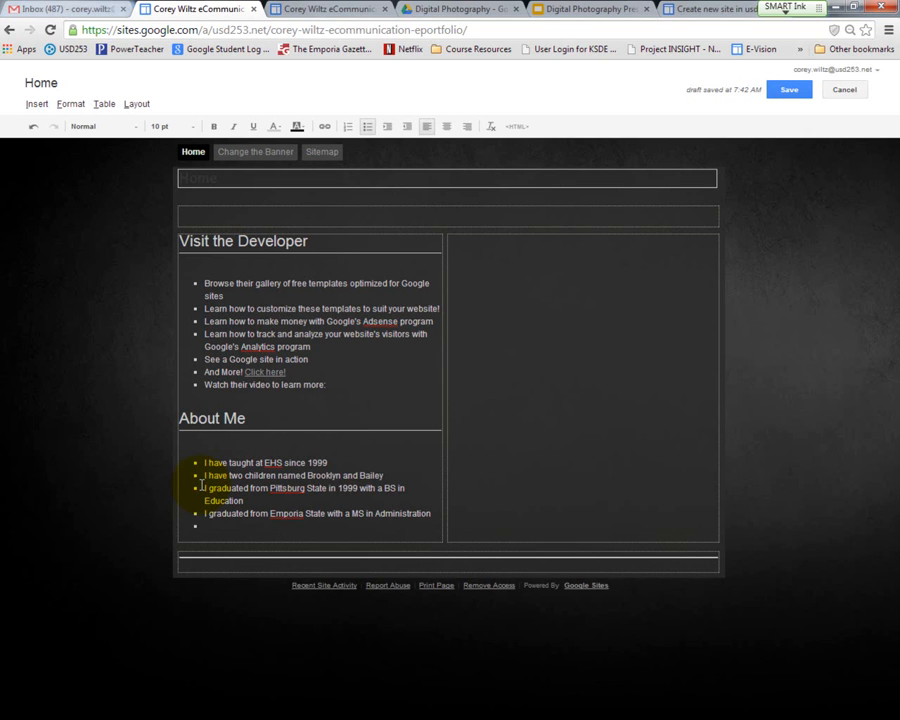
pyautogui.write('I enjoy the outdoors.  Hunting, ')
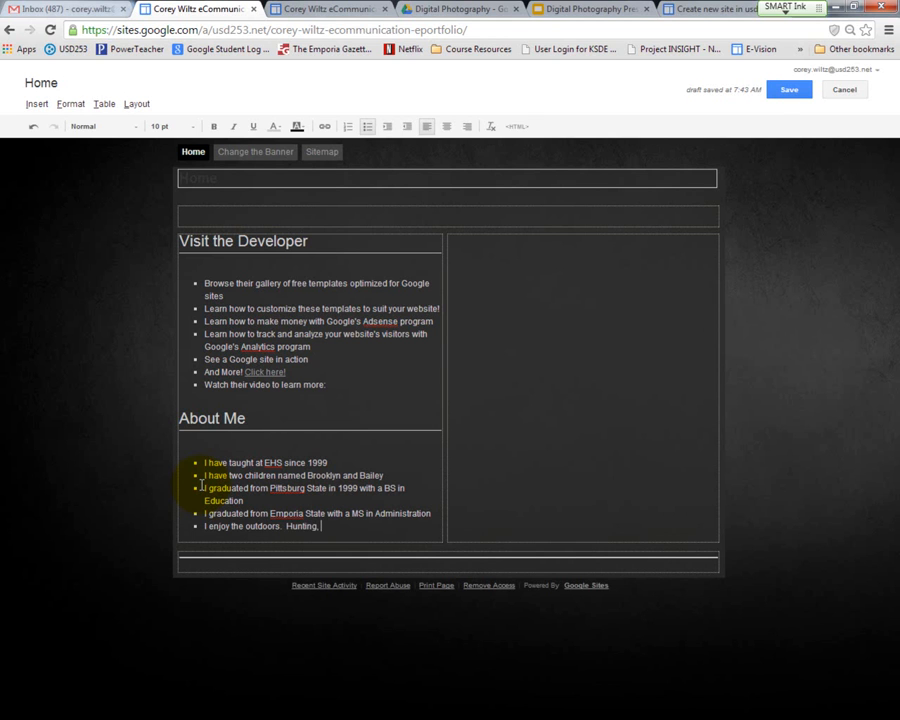
pyautogui.write('Fishing, Cycling')
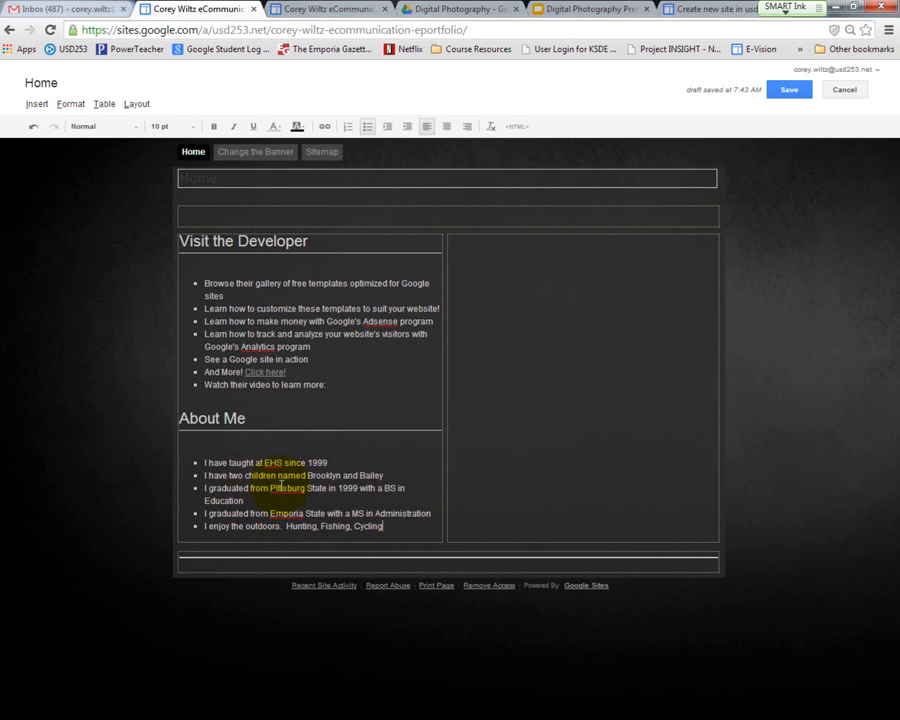
# Step: Add a period at the end of each of the first four About Me bullets
pyautogui.click(384, 475)
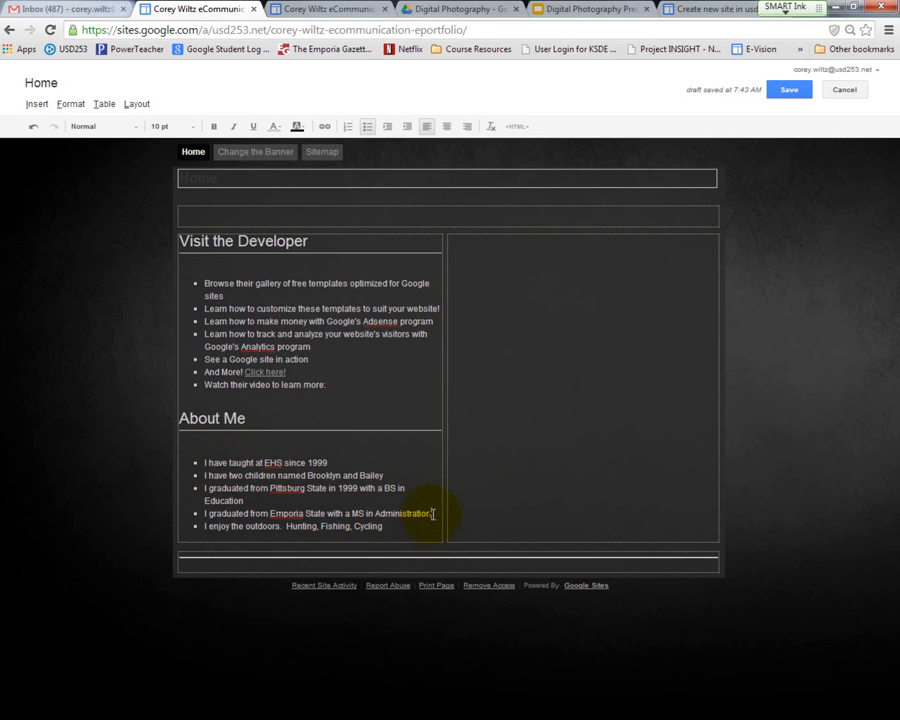
pyautogui.write('.')
pyautogui.click(254, 502)
pyautogui.write('.')
pyautogui.click(384, 474)
pyautogui.write('.')
pyautogui.click(341, 462)
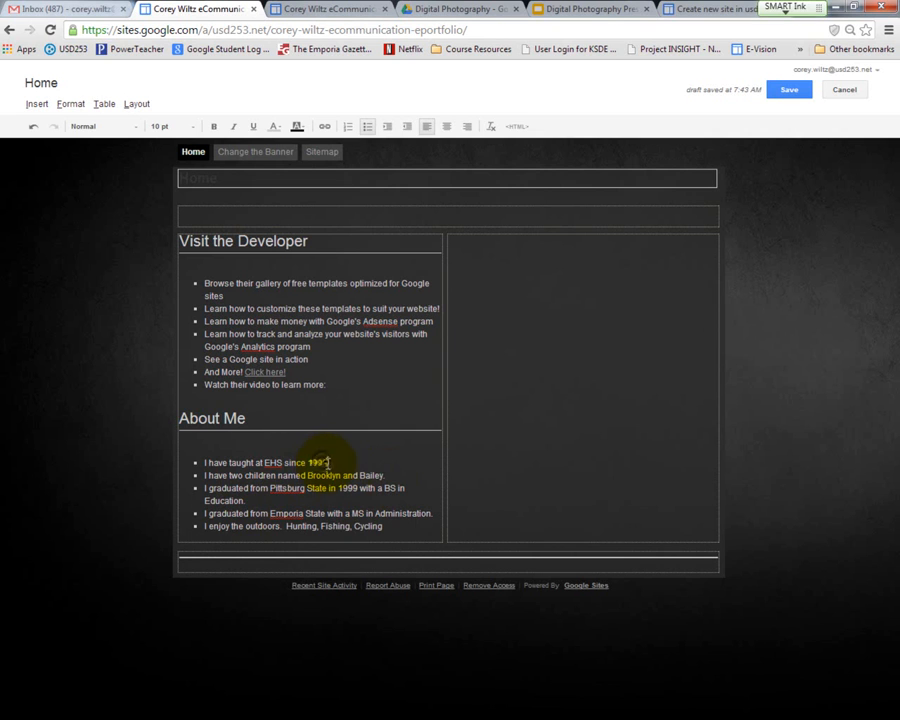
pyautogui.write('.')
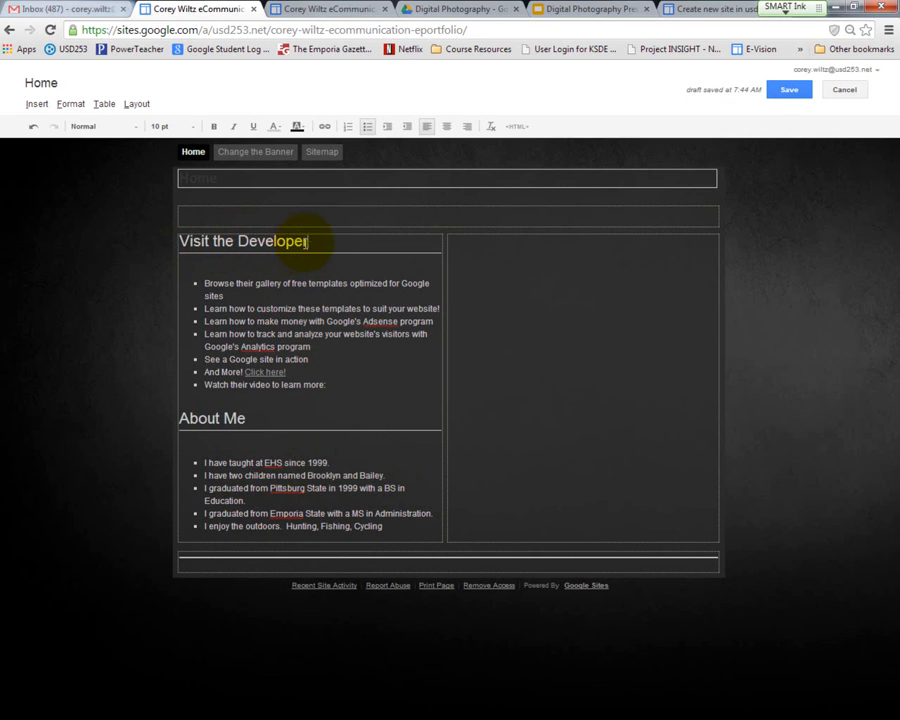
# Step: Replace the "Visit the Developer" heading with "Portfolio Purpose" and clear the text of the first bullet beneath it
pyautogui.moveTo(310, 241); pyautogui.dragTo(179, 241)
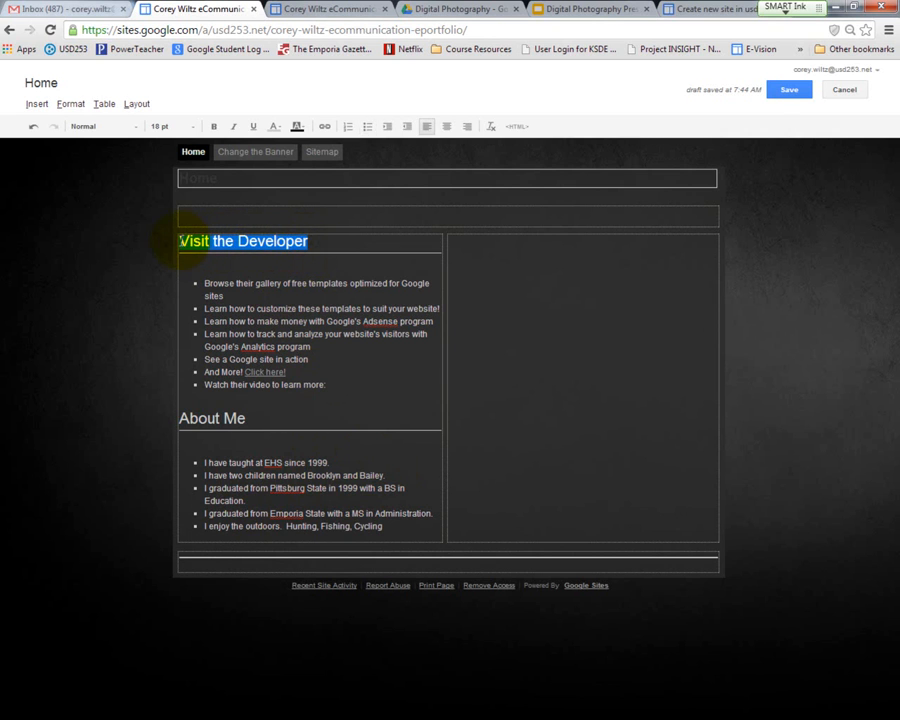
pyautogui.write('Portfolio Purpose')
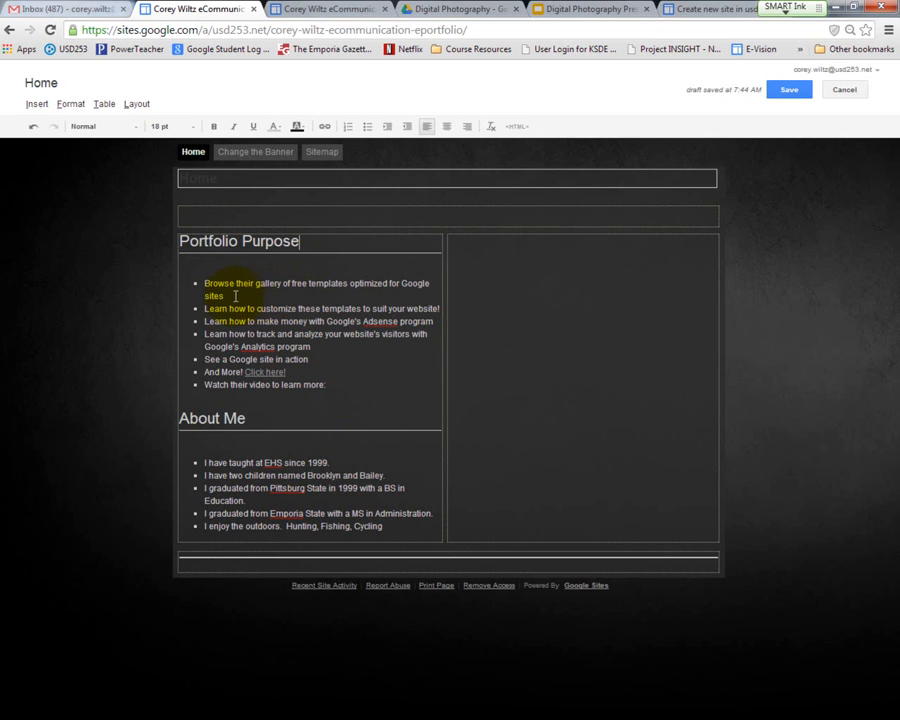
pyautogui.tripleClick(203, 284)
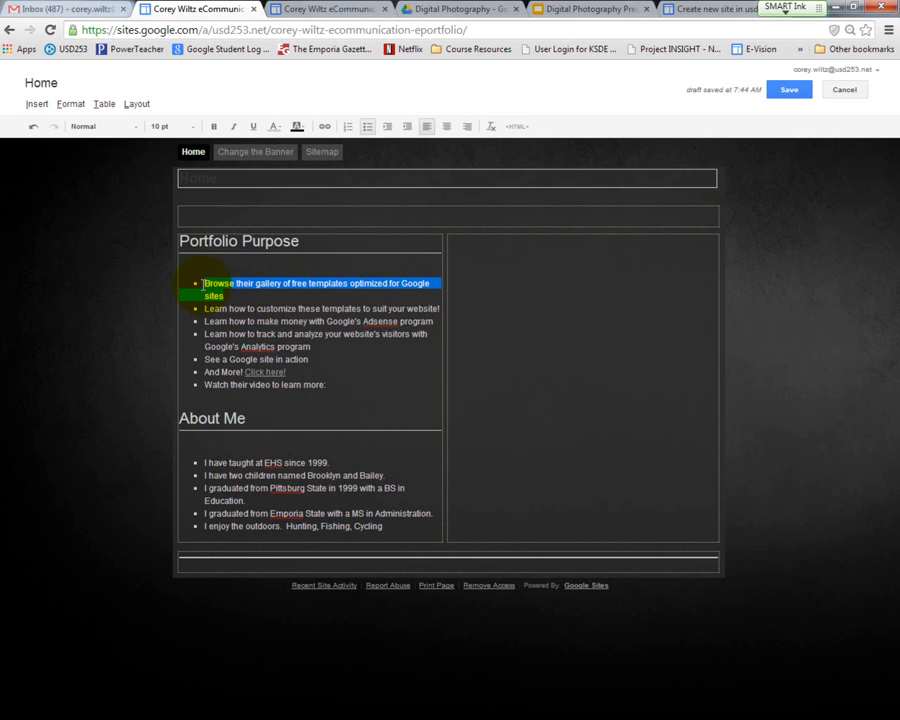
pyautogui.press('Delete')
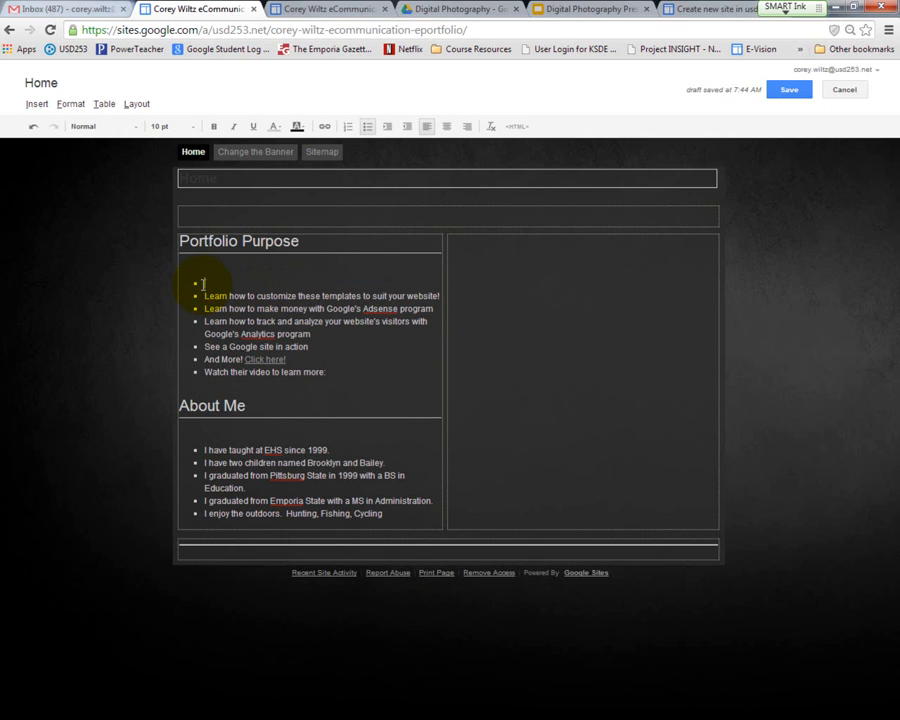
# Step: Switch to the Gmail inbox and open the Google Sites list from there
pyautogui.click(303, 18)
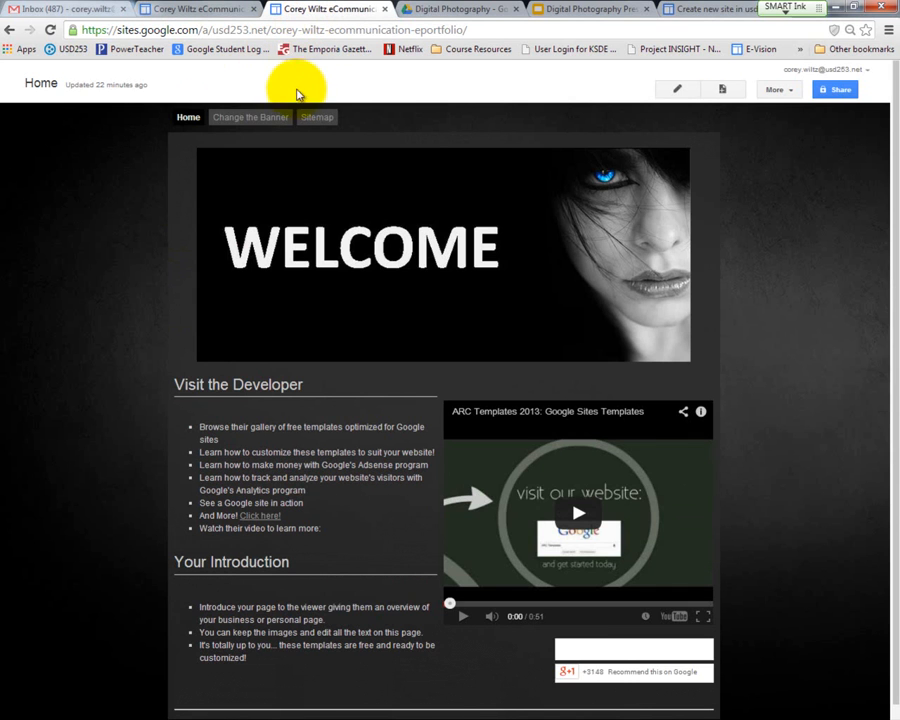
pyautogui.click(8, 30)
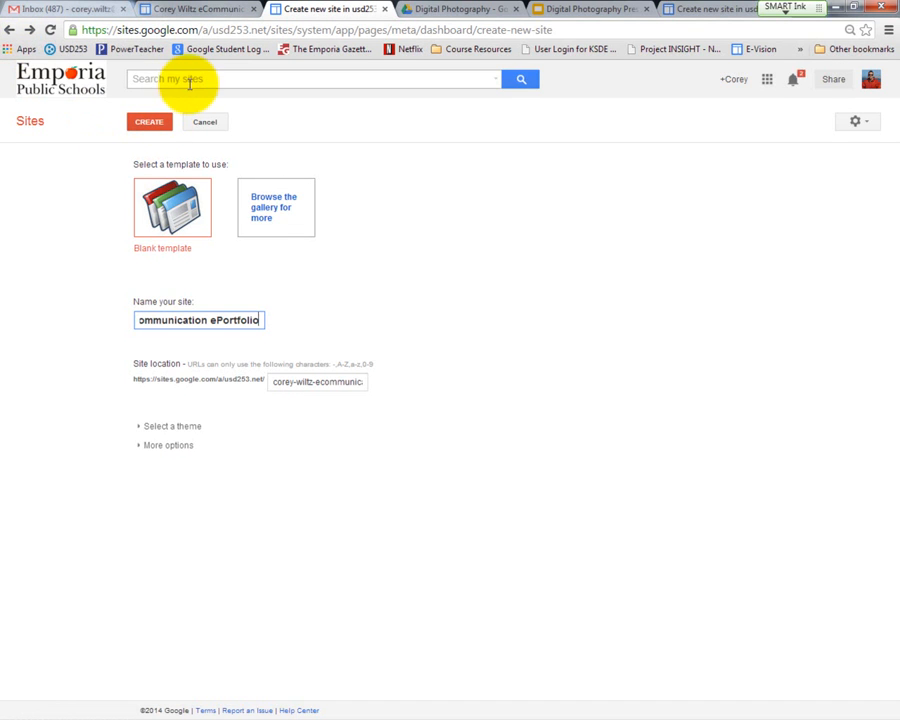
pyautogui.click(88, 10)
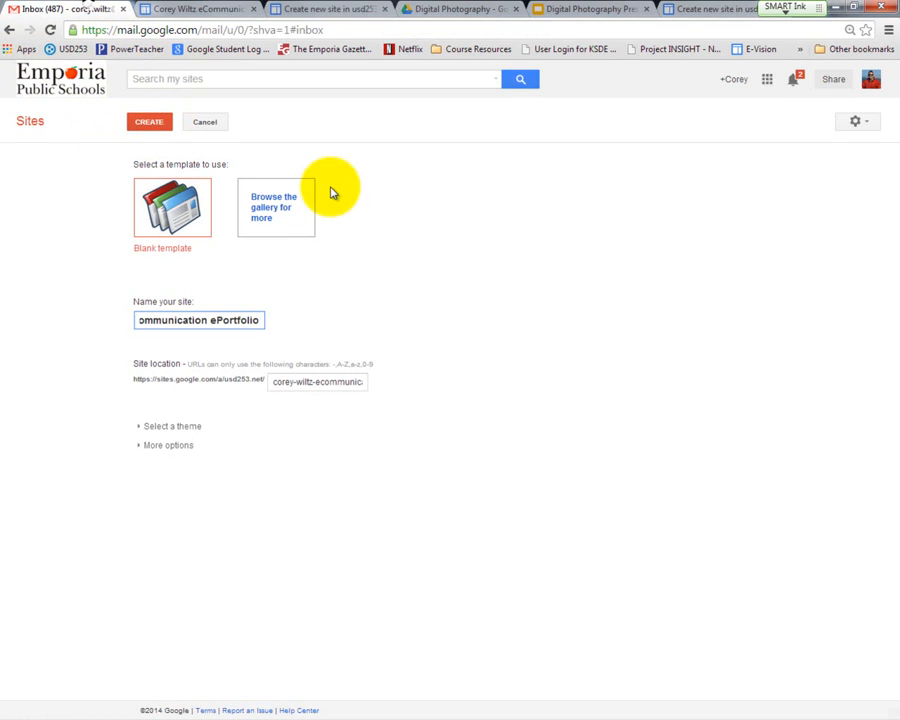
pyautogui.click(715, 87)
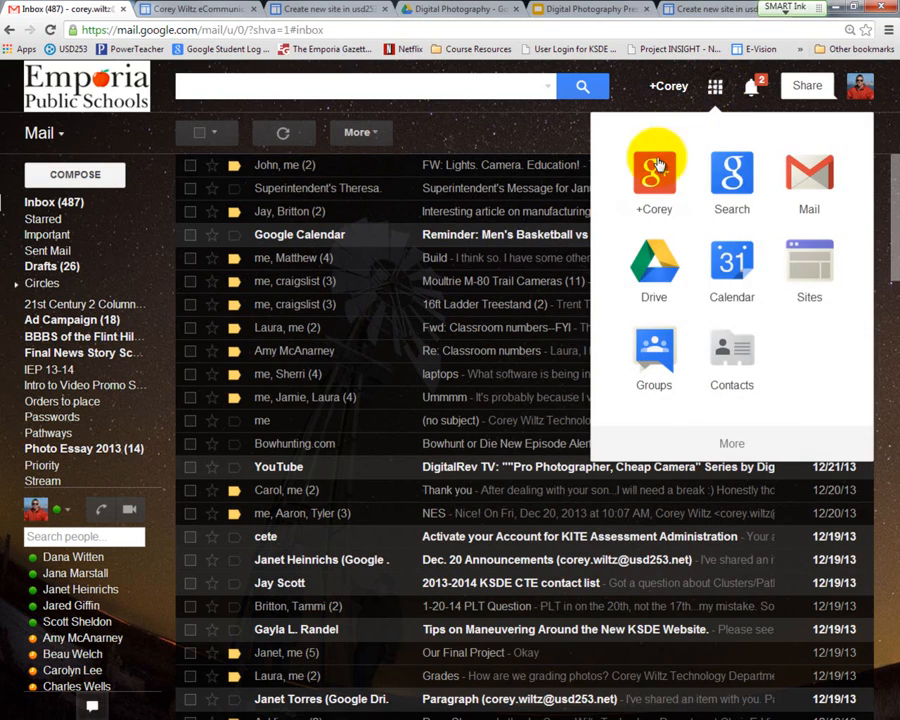
pyautogui.click(793, 272)
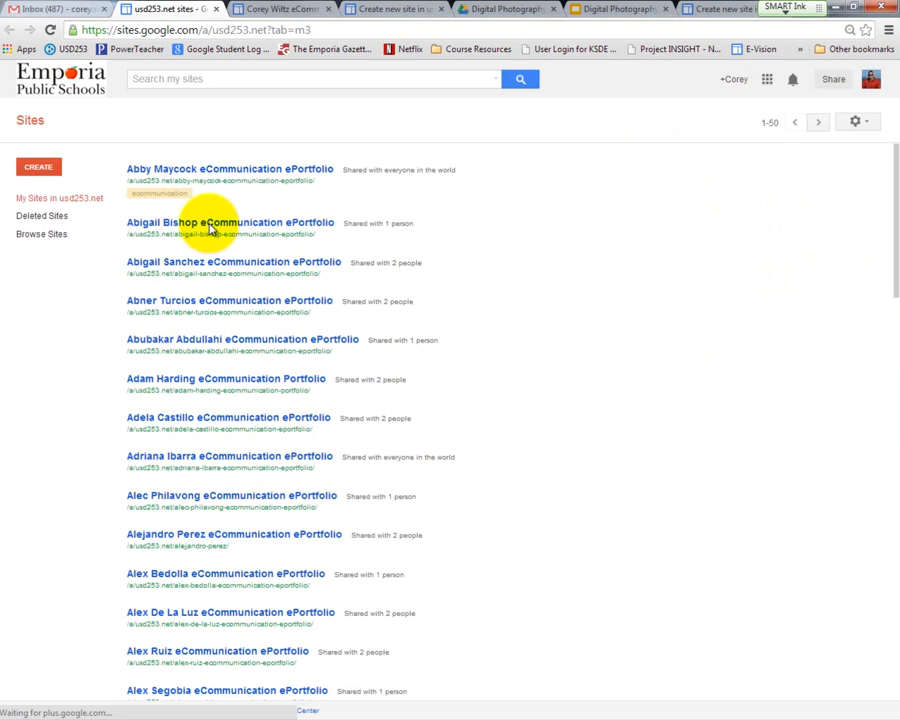
# Step: Search the sites for the Spartan mascot's first name and open the mascot's sample eCommunication ePortfolio
pyautogui.click(161, 80)
pyautogui.write('char')
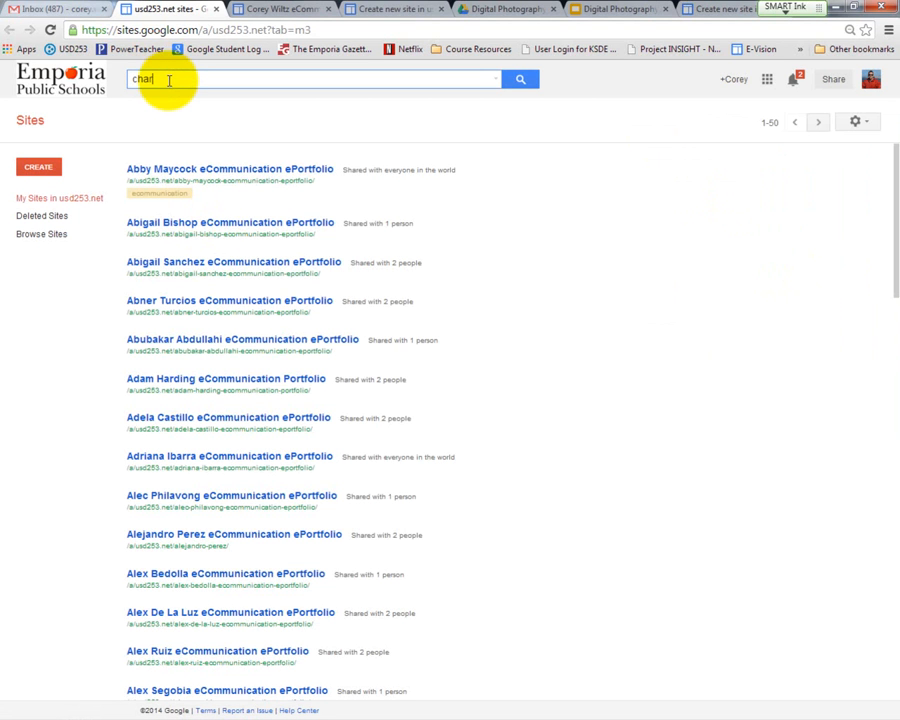
pyautogui.write('lie')
pyautogui.press('Return')
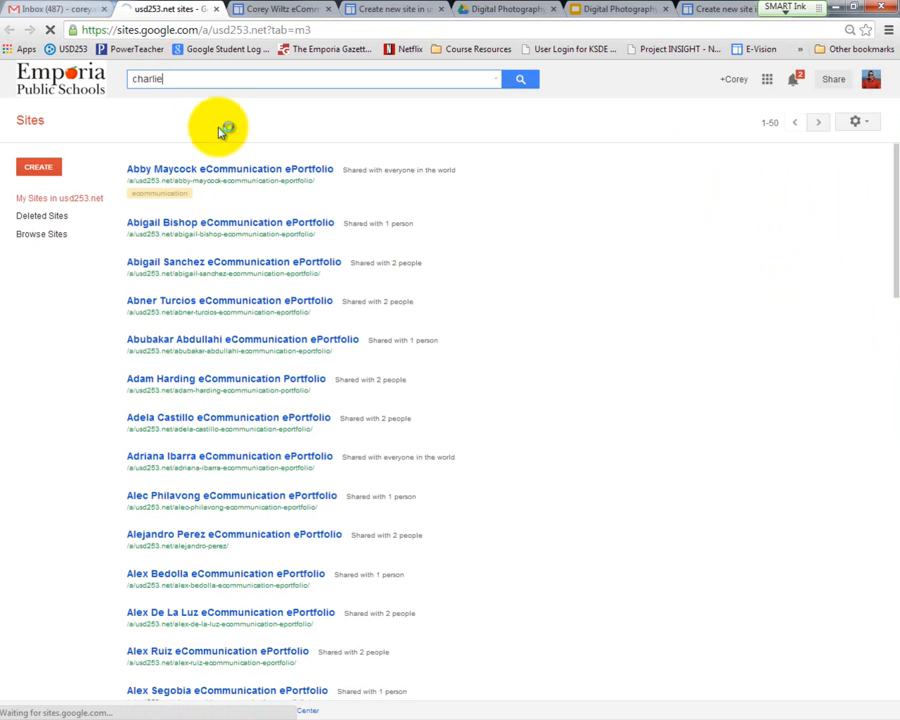
pyautogui.click(206, 188)
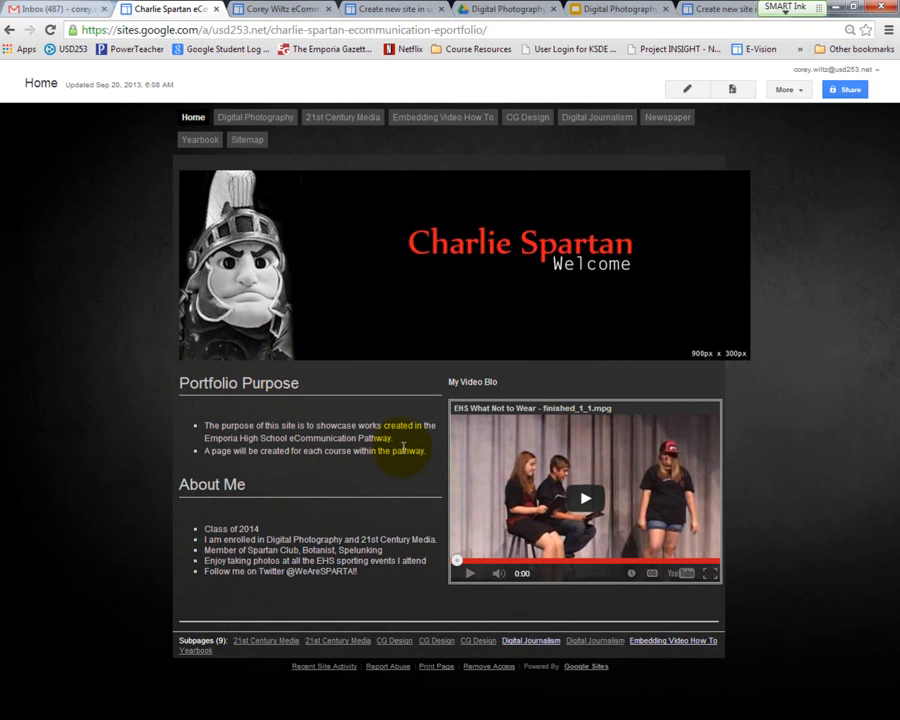
# Step: Copy the sample site's first Portfolio Purpose bullet and paste it into the empty first bullet of the owner's Home page
pyautogui.moveTo(393, 437); pyautogui.dragTo(206, 428)
pyautogui.hotkey('ctrl', 'c')
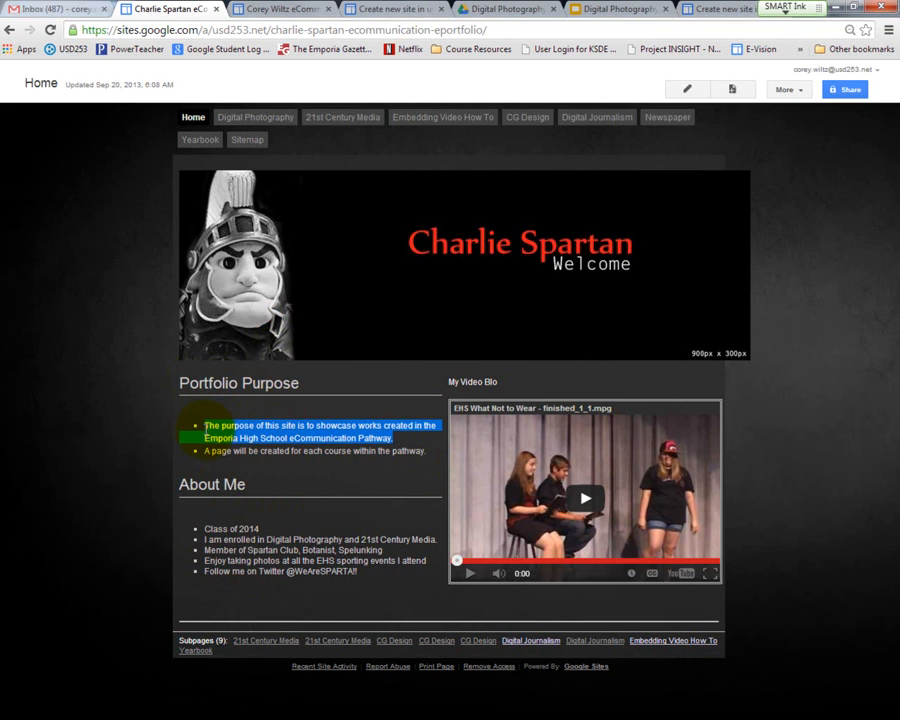
pyautogui.click(275, 10)
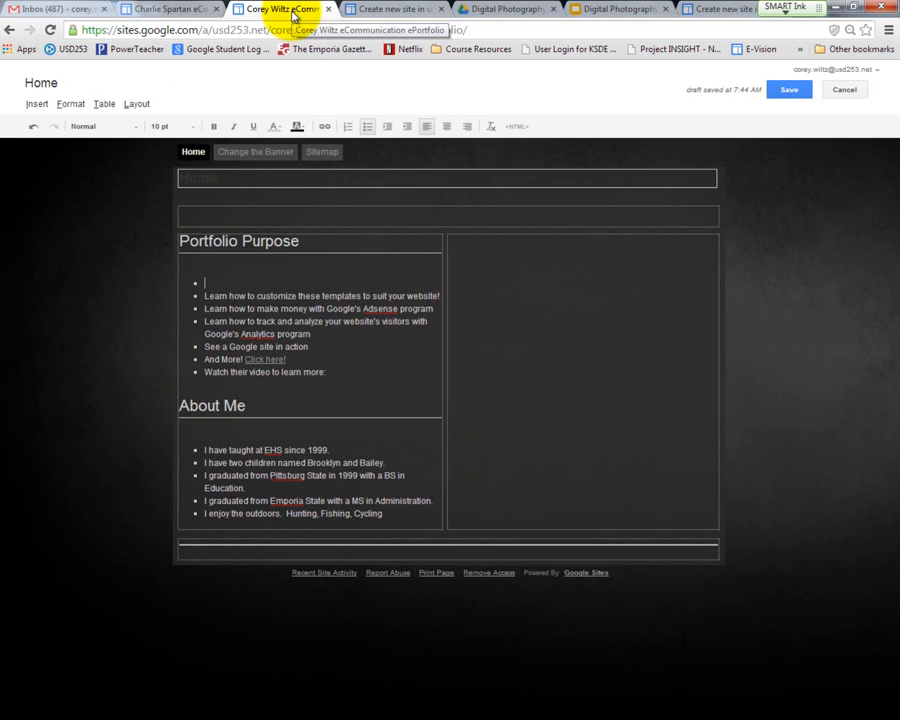
pyautogui.click(215, 281)
pyautogui.hotkey('ctrl', 'v')
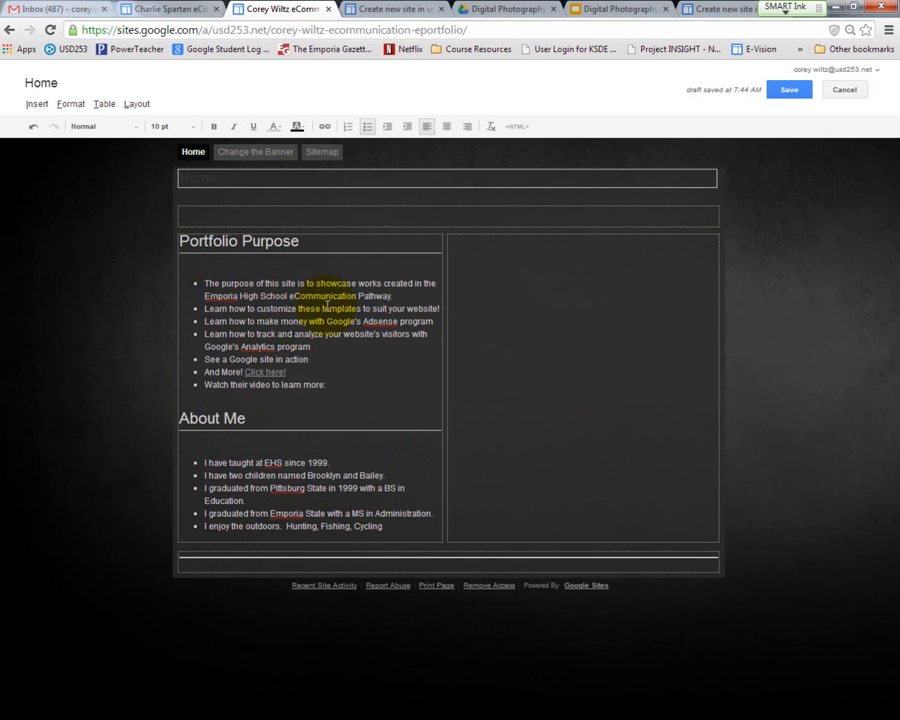
pyautogui.click(366, 12)
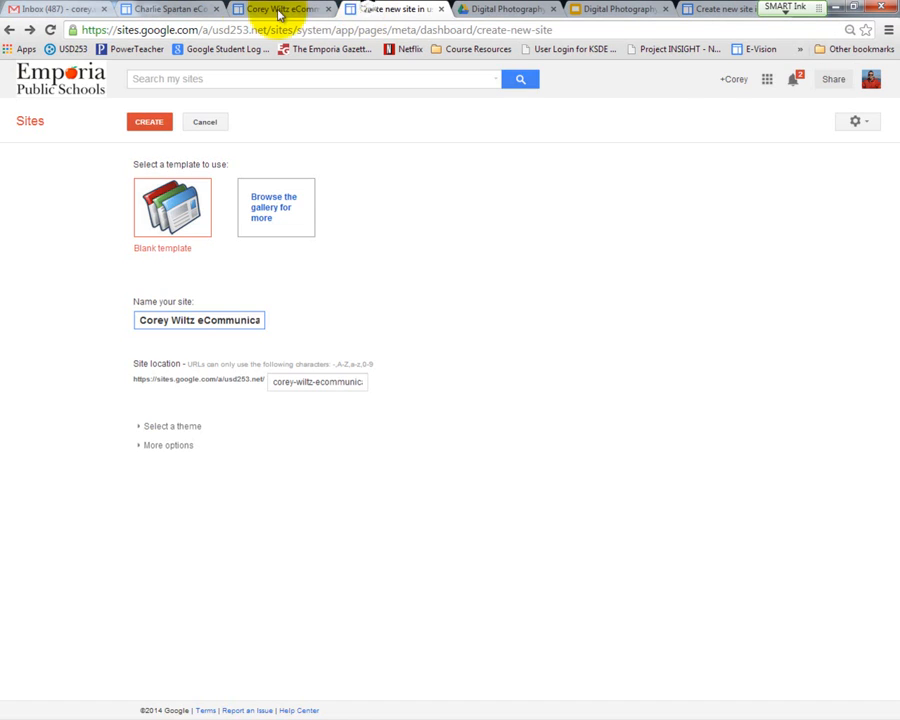
# Step: Copy the sample site's second Portfolio Purpose bullet and paste it over the second bullet on the owner's Home page
pyautogui.click(175, 12)
pyautogui.moveTo(429, 450); pyautogui.dragTo(195, 452)
pyautogui.hotkey('ctrl', 'c')
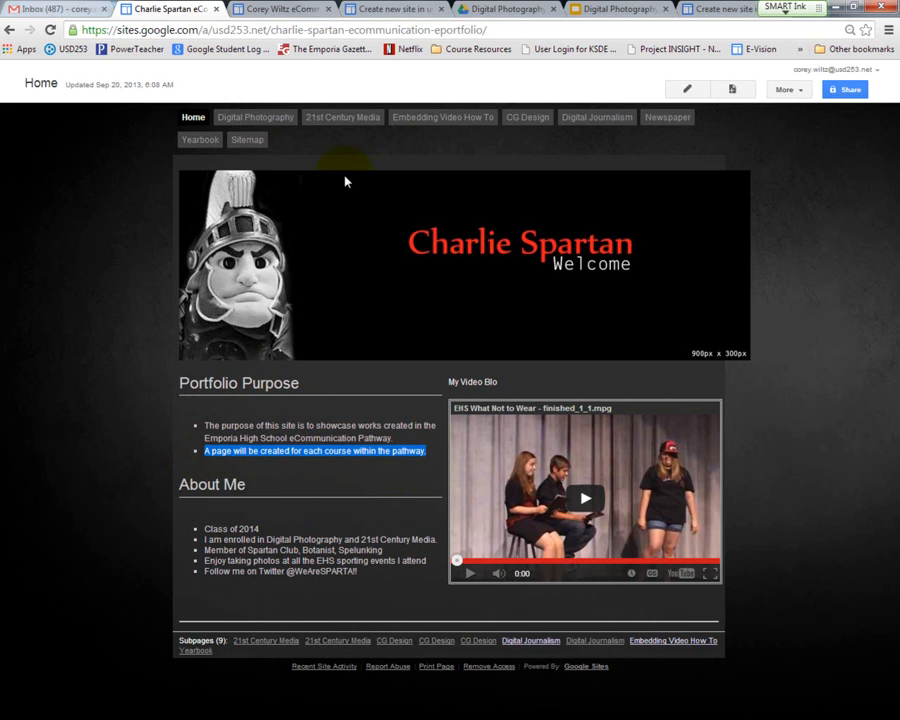
pyautogui.click(281, 12)
pyautogui.moveTo(441, 309); pyautogui.dragTo(183, 310)
pyautogui.hotkey('ctrl', 'v')
# Step: Delete the leftover placeholder content between the Portfolio Purpose bullets and the About Me heading, and save the Home page
pyautogui.moveTo(330, 385); pyautogui.dragTo(118, 324)
pyautogui.press('BackSpace')
pyautogui.press('BackSpace')
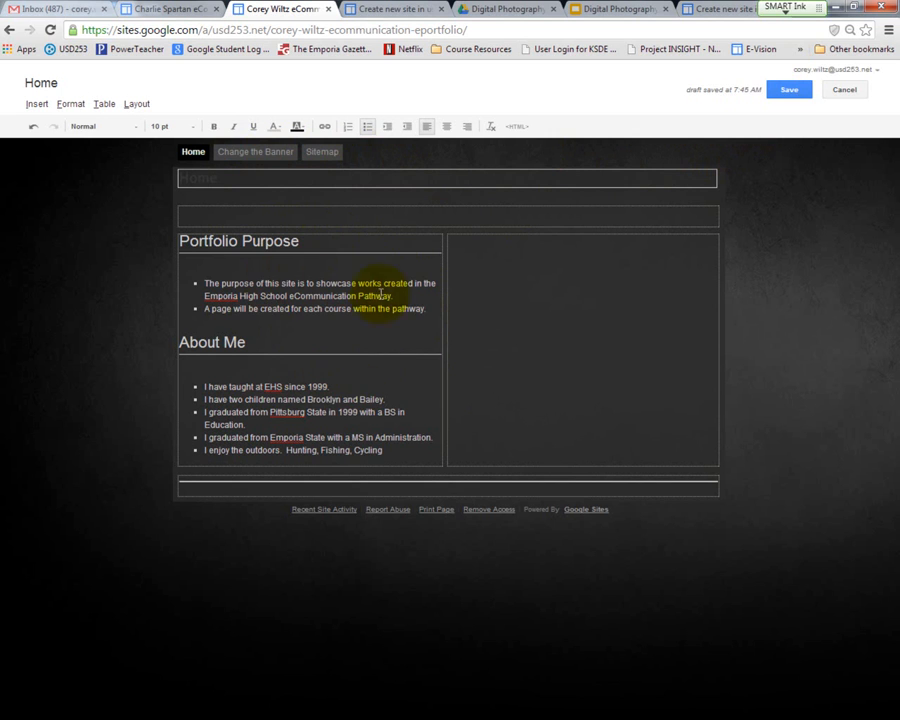
pyautogui.click(779, 92)
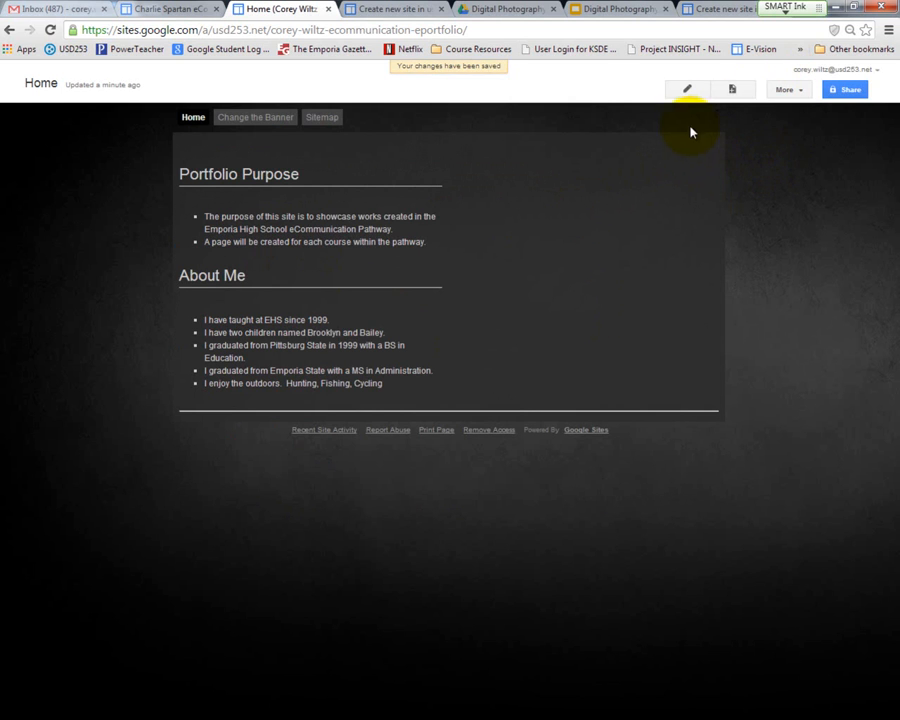
# Step: Edit the site layout to remove the "Change the Banner" page from the horizontal navigation, and close the layout editor
pyautogui.click(797, 92)
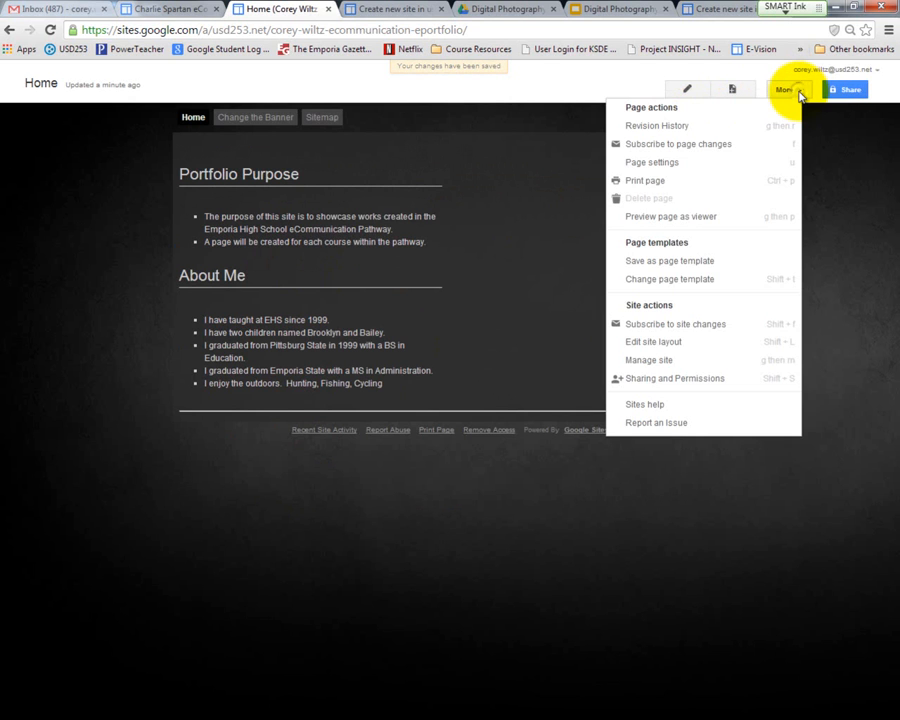
pyautogui.click(675, 344)
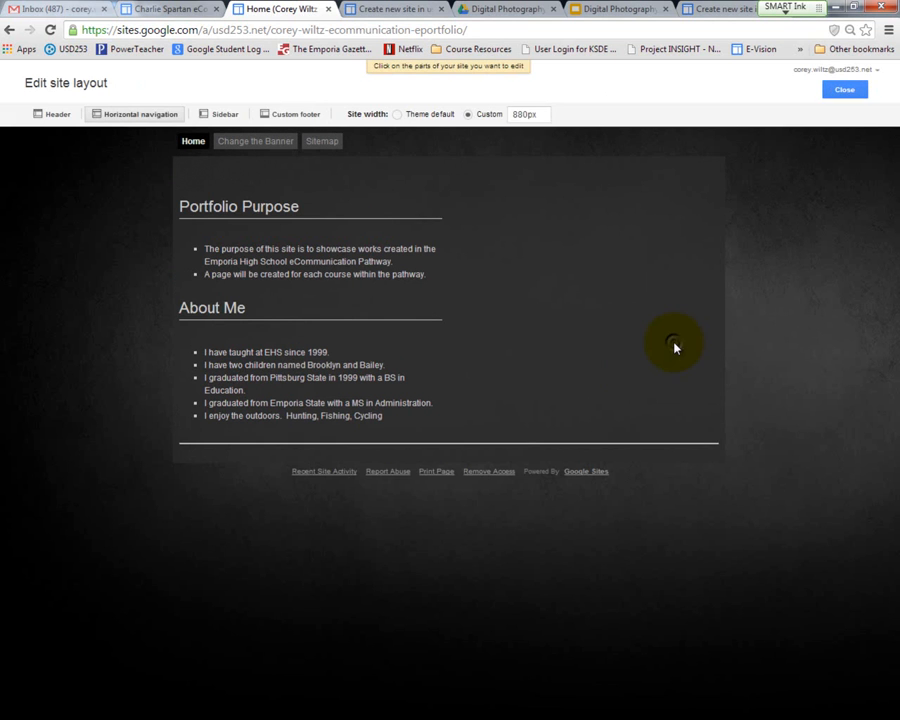
pyautogui.click(386, 145)
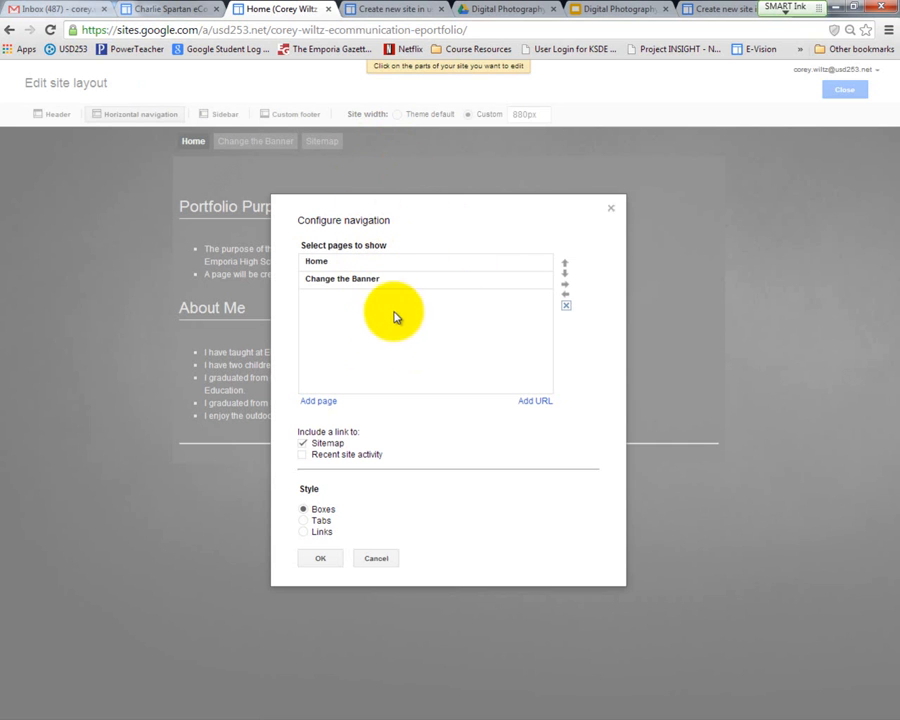
pyautogui.click(378, 282)
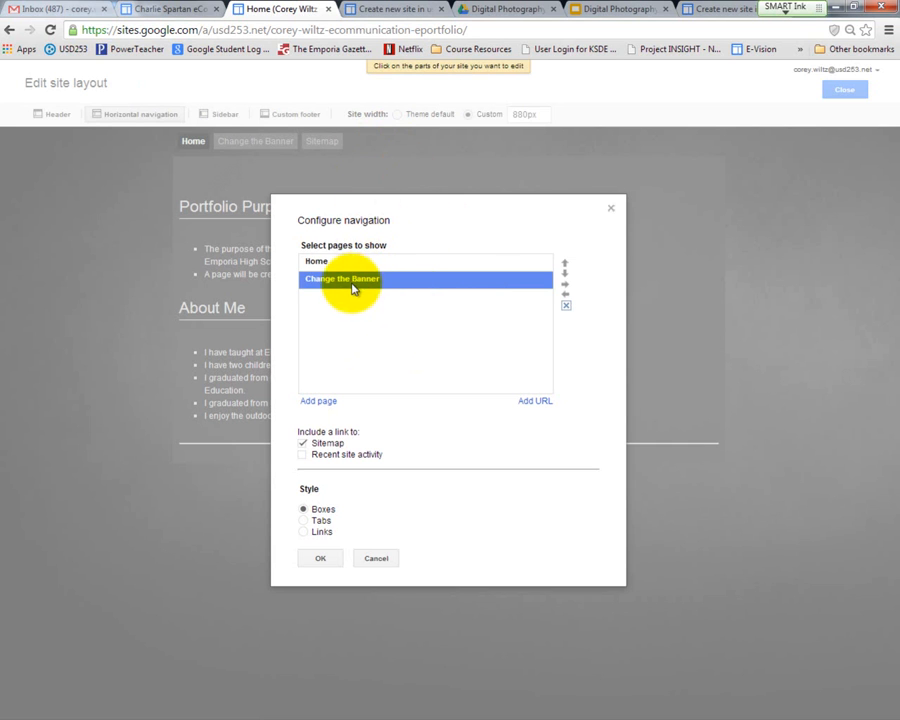
pyautogui.click(566, 306)
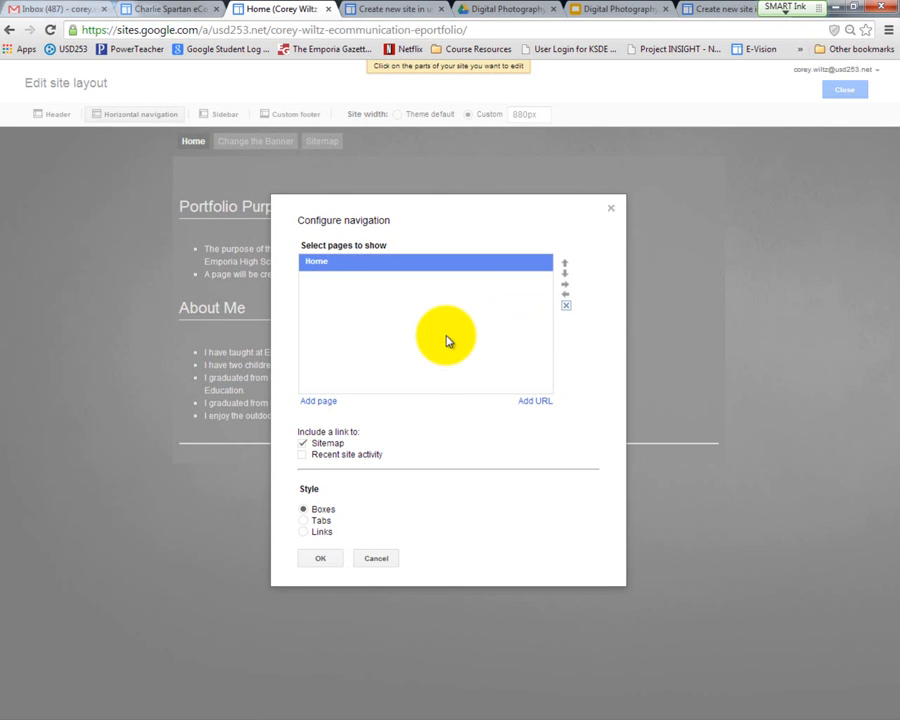
pyautogui.click(321, 560)
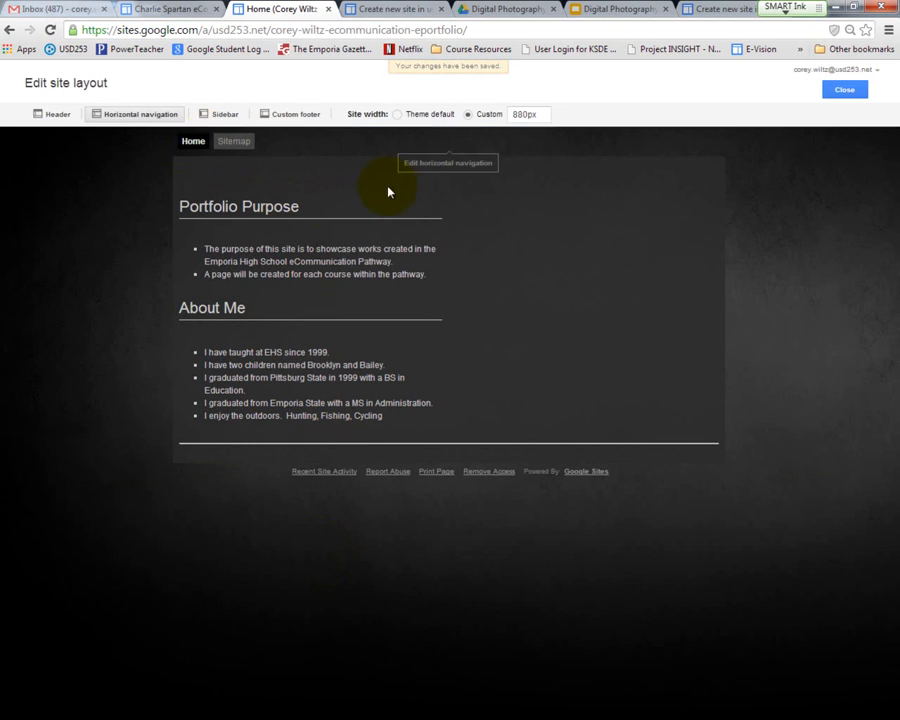
pyautogui.click(843, 92)
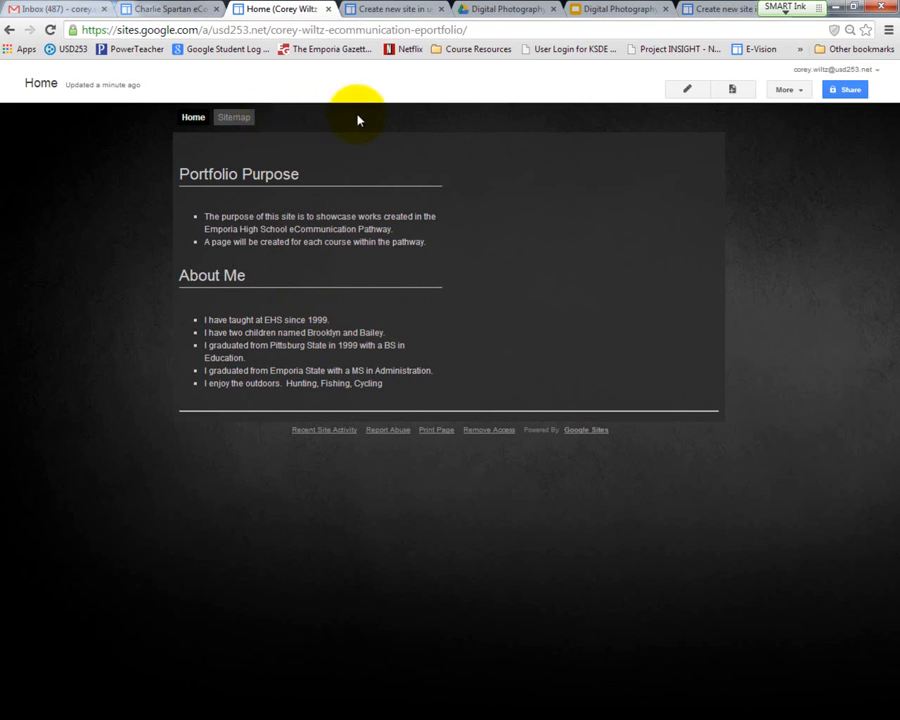
# Step: Create a web page named "Digital Photography" under Home and save it with an empty body
pyautogui.click(732, 92)
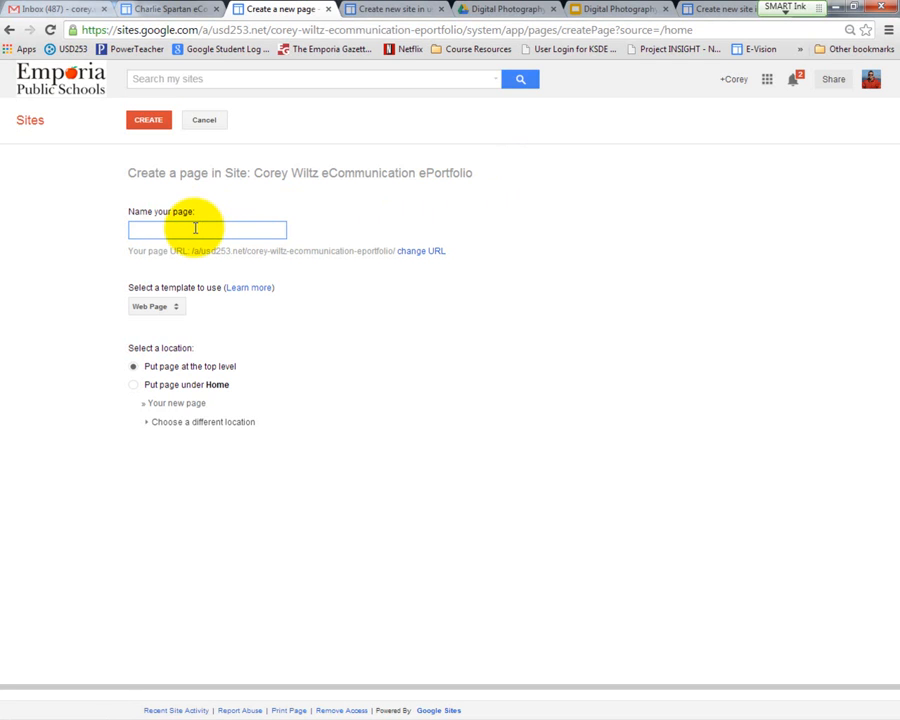
pyautogui.write('Digital Photography')
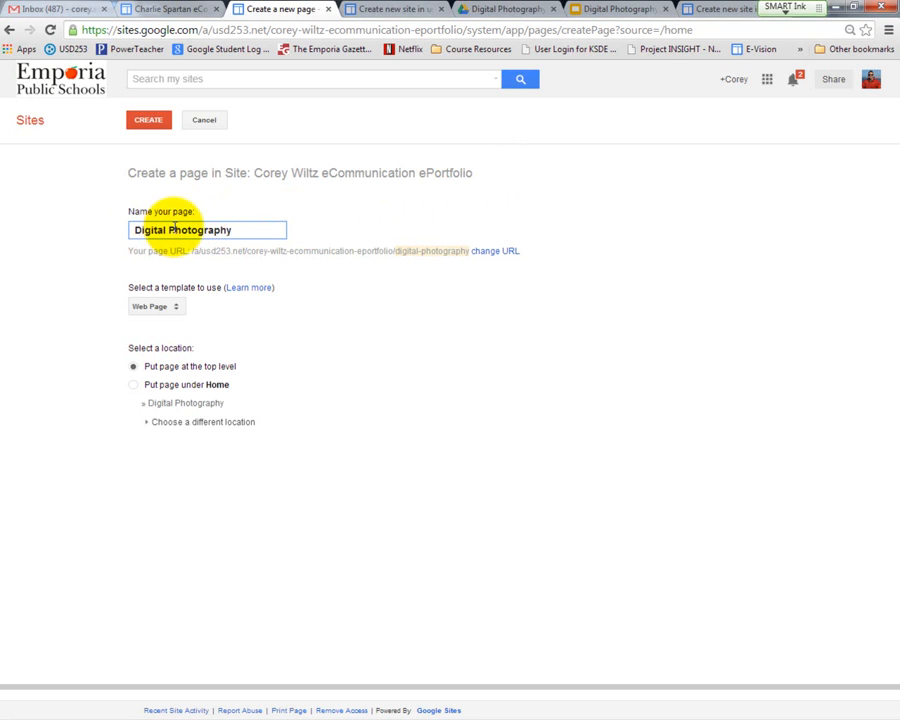
pyautogui.click(134, 386)
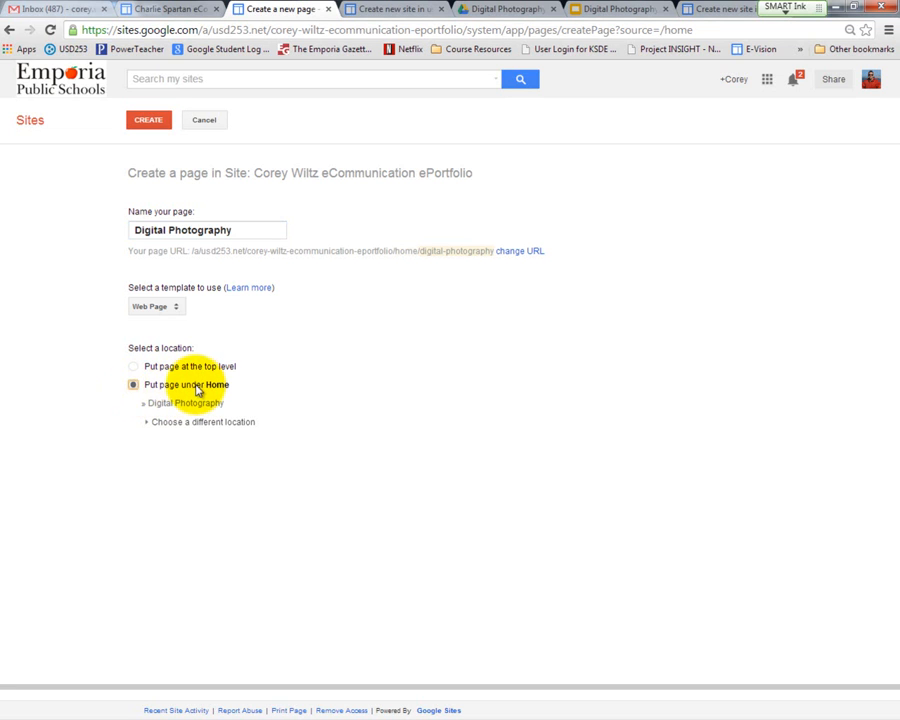
pyautogui.click(150, 125)
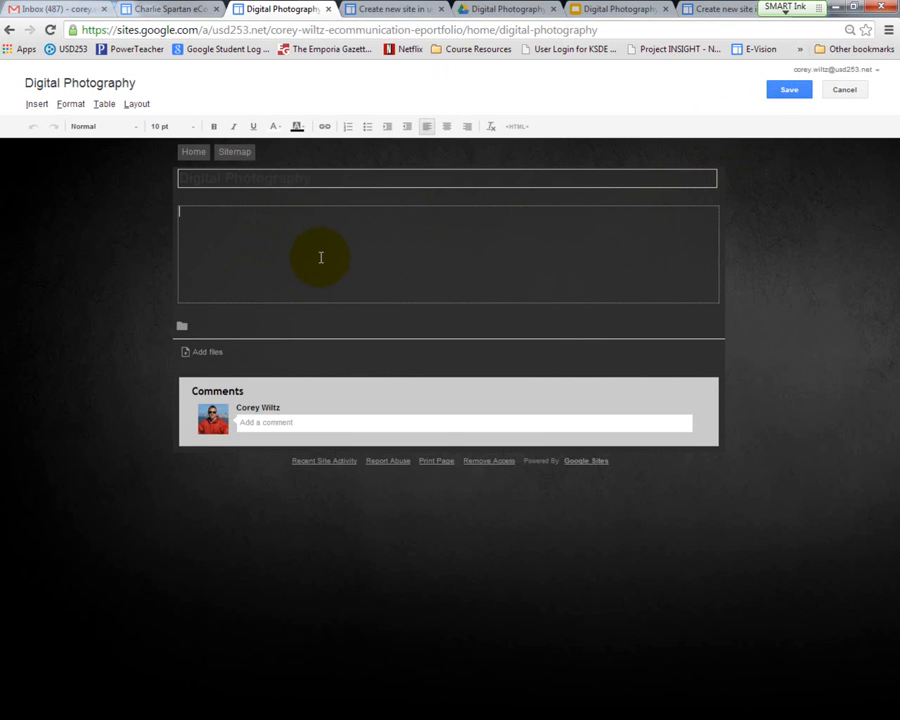
pyautogui.click(790, 92)
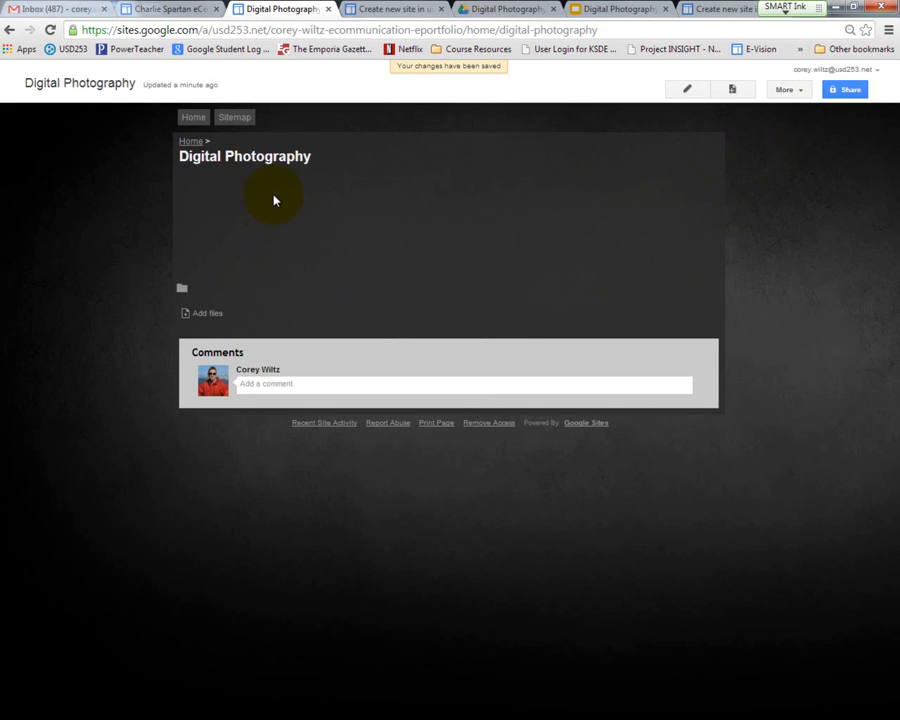
# Step: From the Home page, edit the site layout to add the Digital Photography subpage to the horizontal navigation, and close the layout editor
pyautogui.click(195, 118)
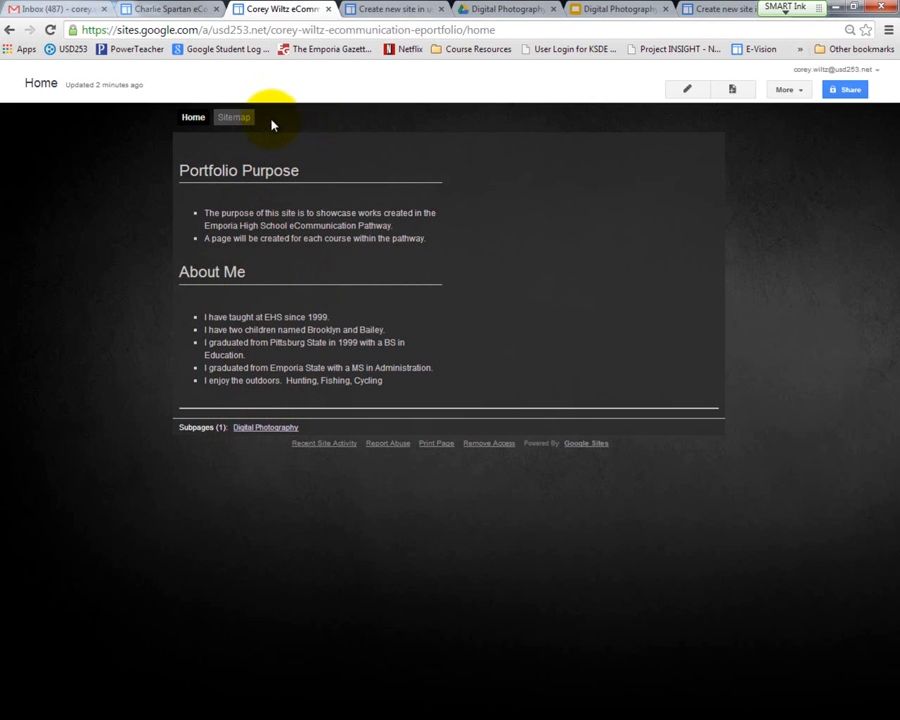
pyautogui.click(792, 90)
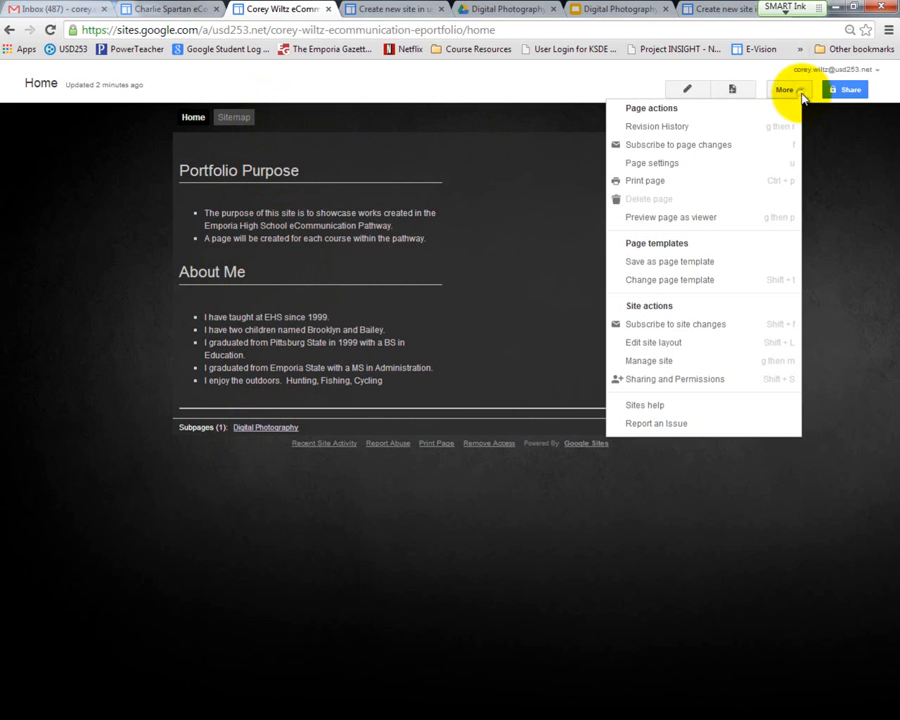
pyautogui.click(671, 344)
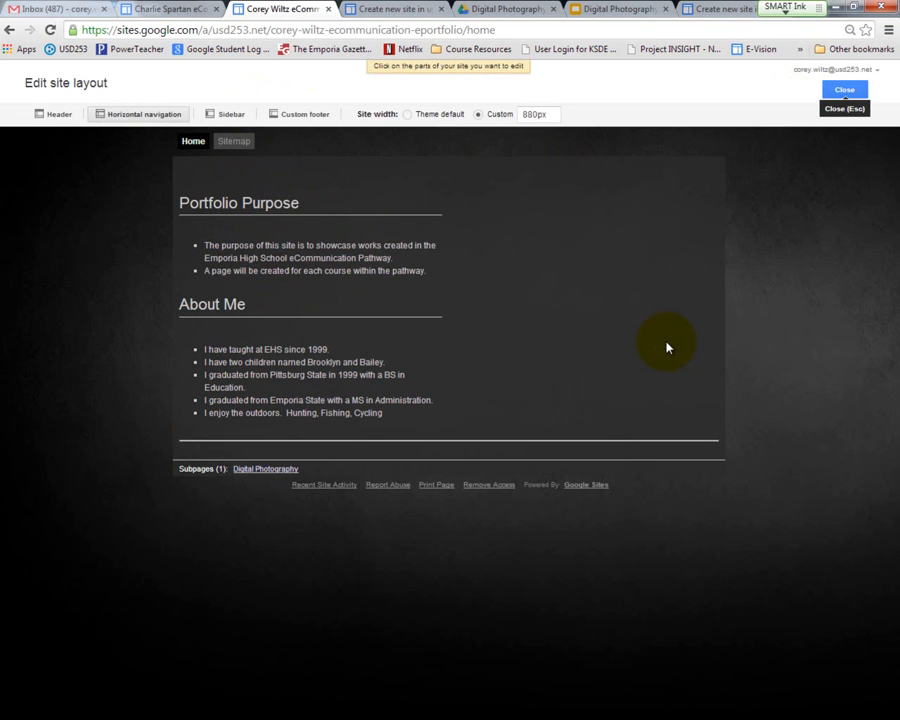
pyautogui.click(310, 144)
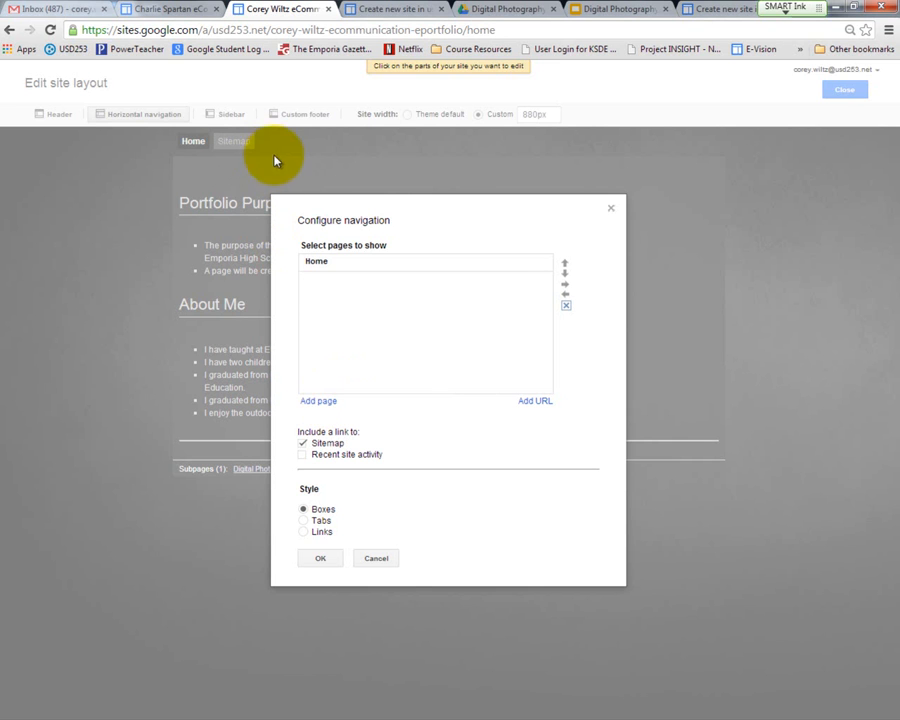
pyautogui.click(320, 405)
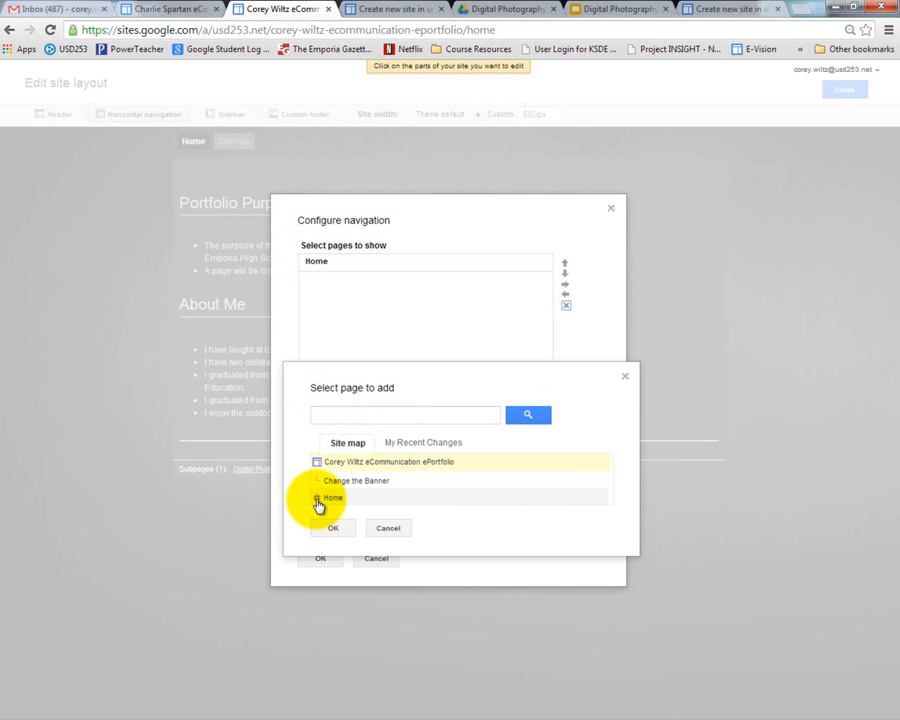
pyautogui.click(317, 500)
pyautogui.click(348, 518)
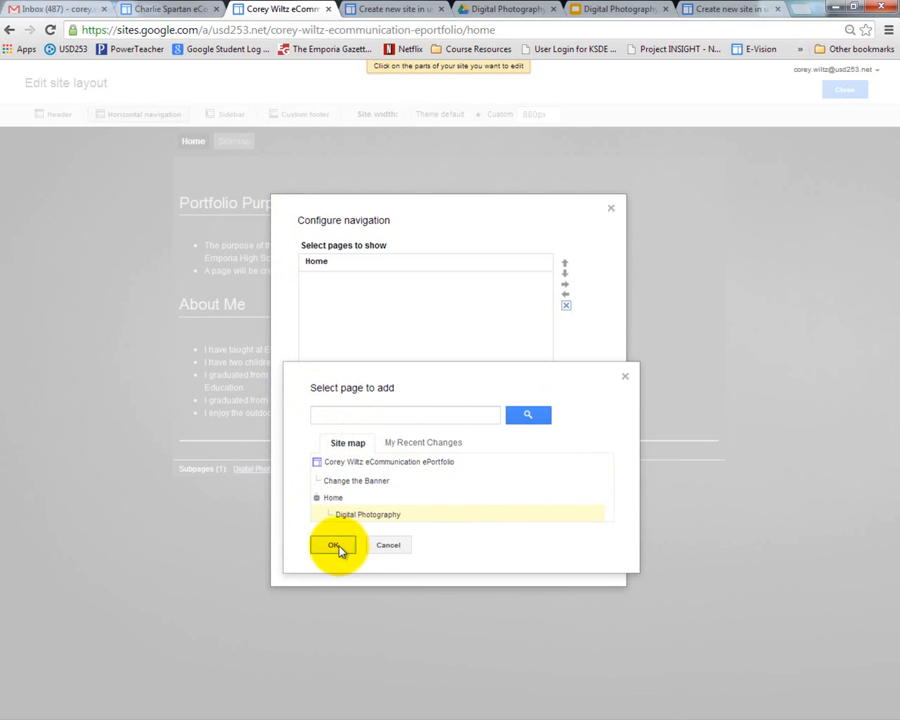
pyautogui.click(341, 546)
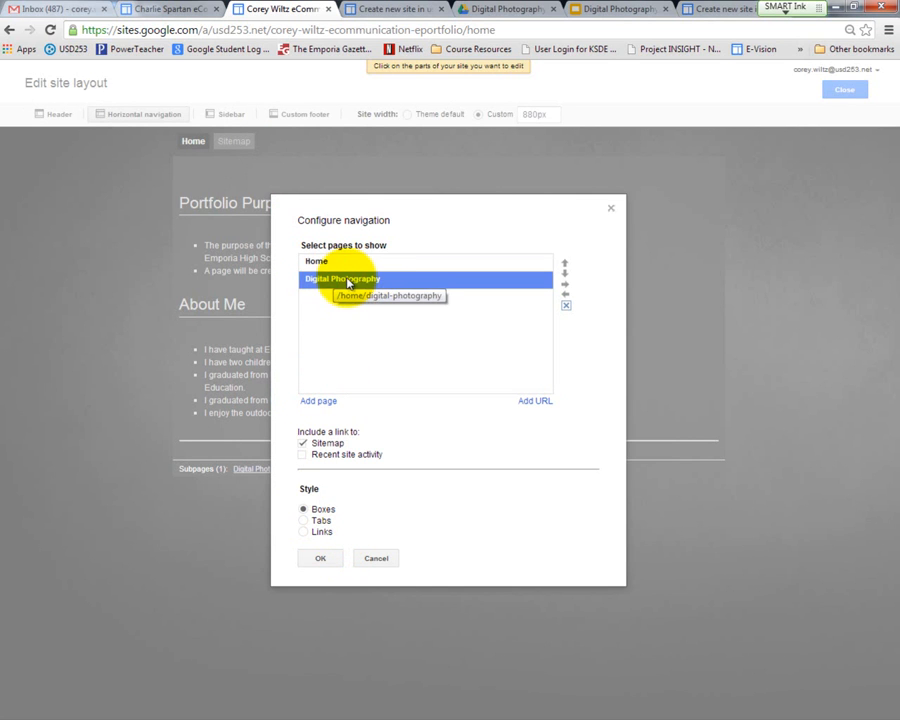
pyautogui.click(321, 559)
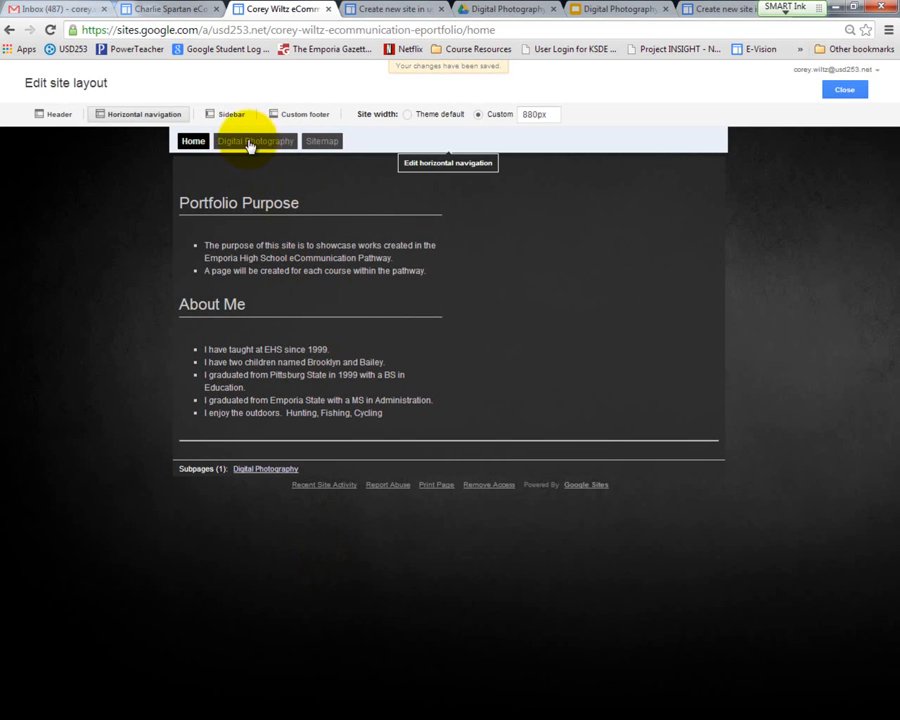
pyautogui.click(845, 90)
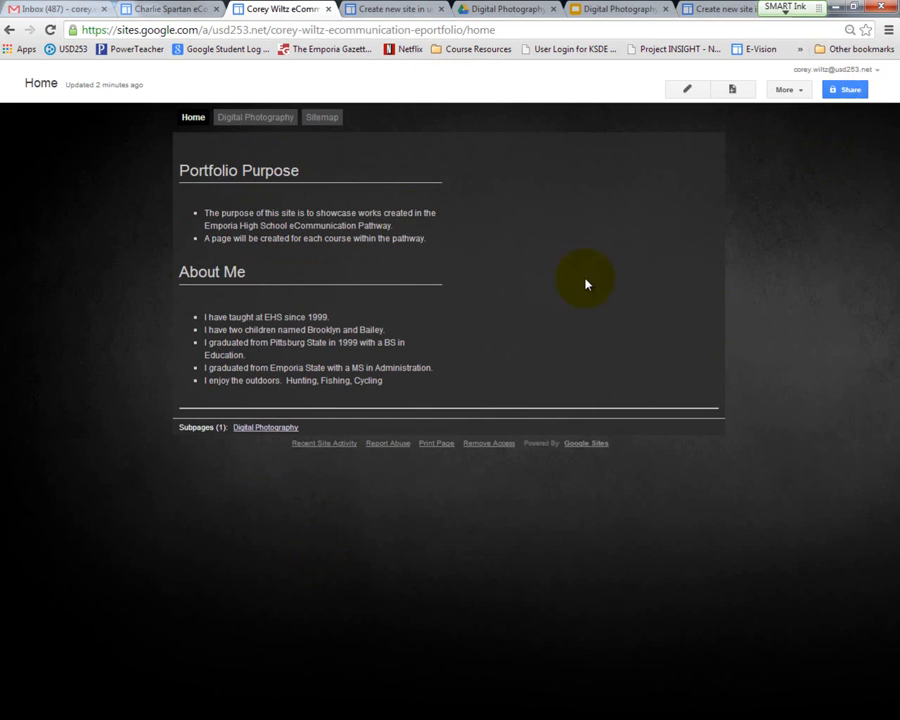
# Step: Open the Digital Photography page for editing
pyautogui.click(256, 119)
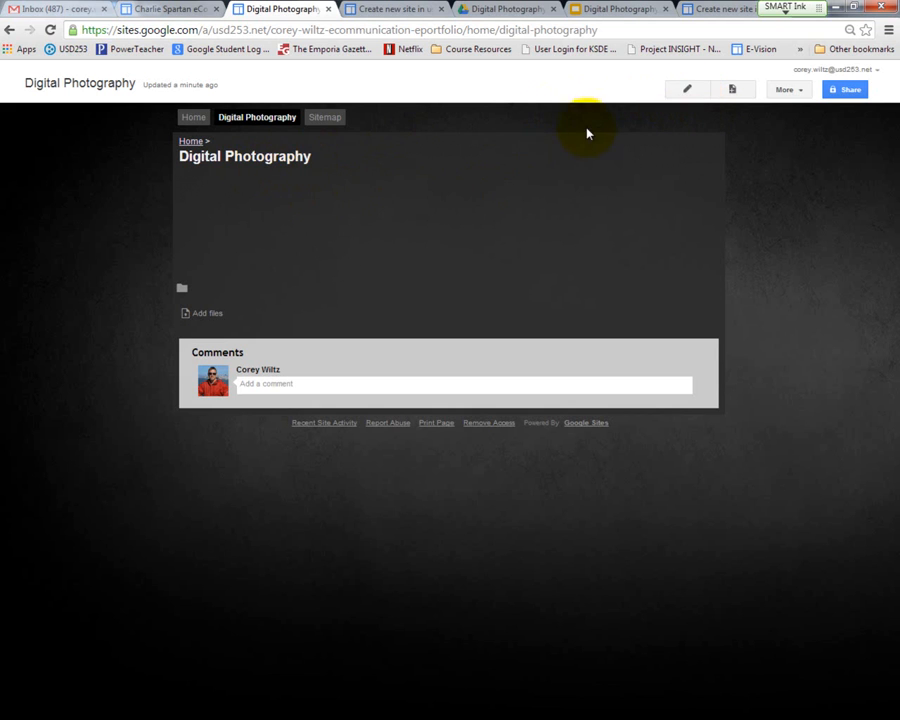
pyautogui.click(688, 89)
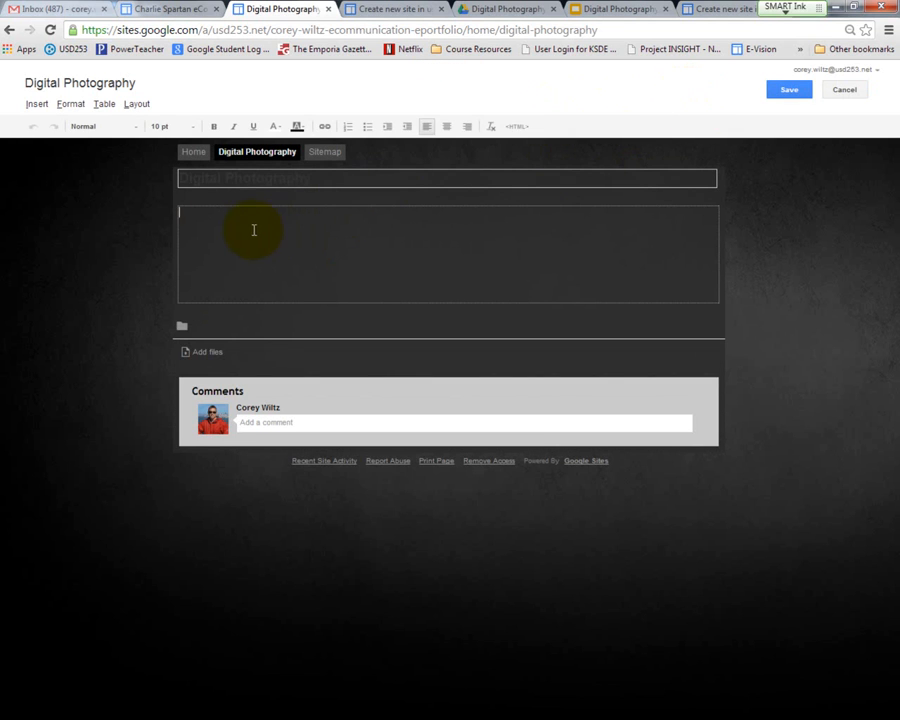
pyautogui.write('asfhasfsaj')
pyautogui.press('BackSpace')
pyautogui.press('BackSpace')
pyautogui.press('BackSpace')
pyautogui.press('BackSpace')
pyautogui.press('BackSpace')
pyautogui.press('BackSpace')
pyautogui.press('BackSpace')
pyautogui.press('BackSpace')
pyautogui.press('BackSpace')
pyautogui.press('BackSpace')
pyautogui.press('BackSpace')
pyautogui.press('BackSpace')
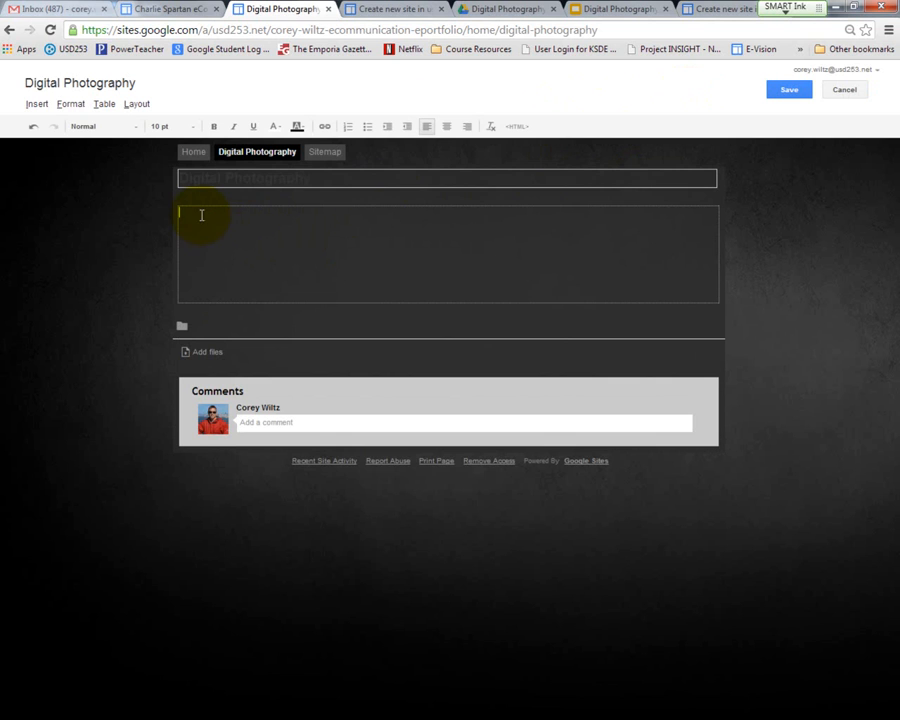
# Step: Insert the image 100_3067.JPG from Drive into the body of the Digital Photography page
pyautogui.click(38, 105)
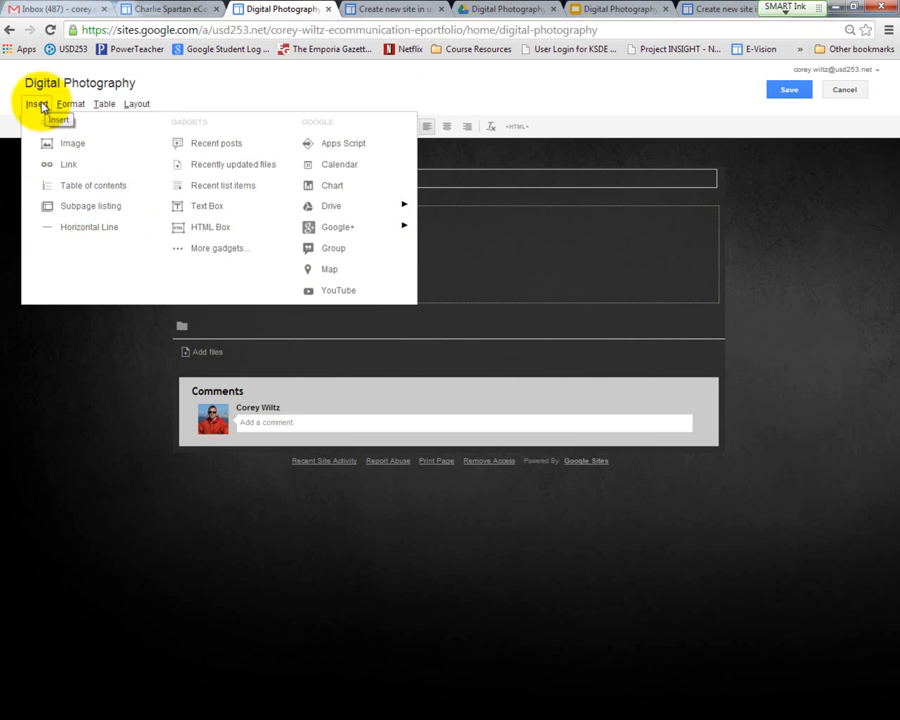
pyautogui.moveTo(347, 214)
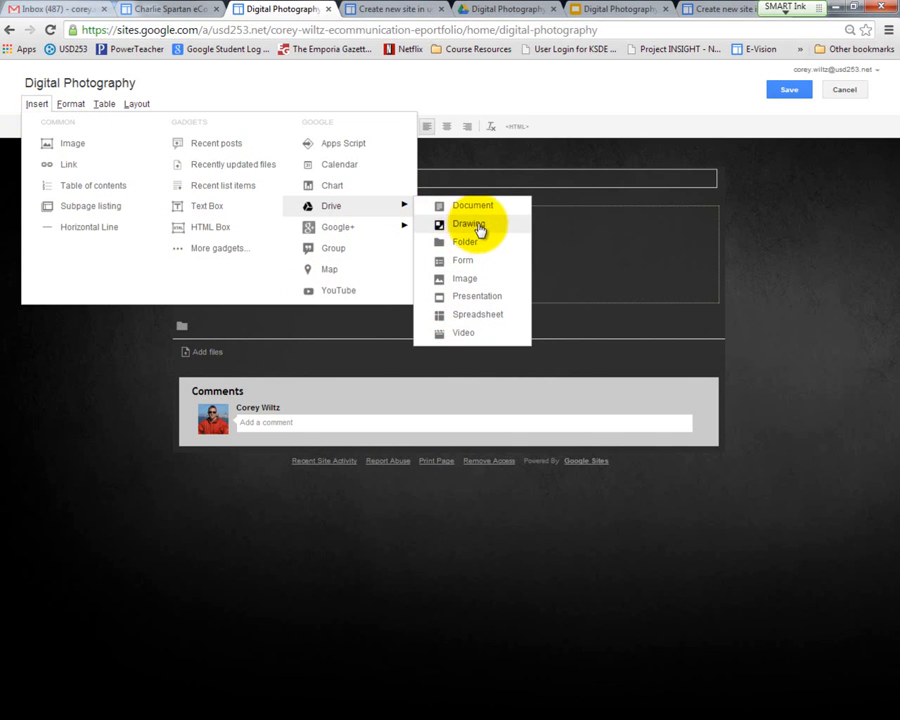
pyautogui.click(470, 280)
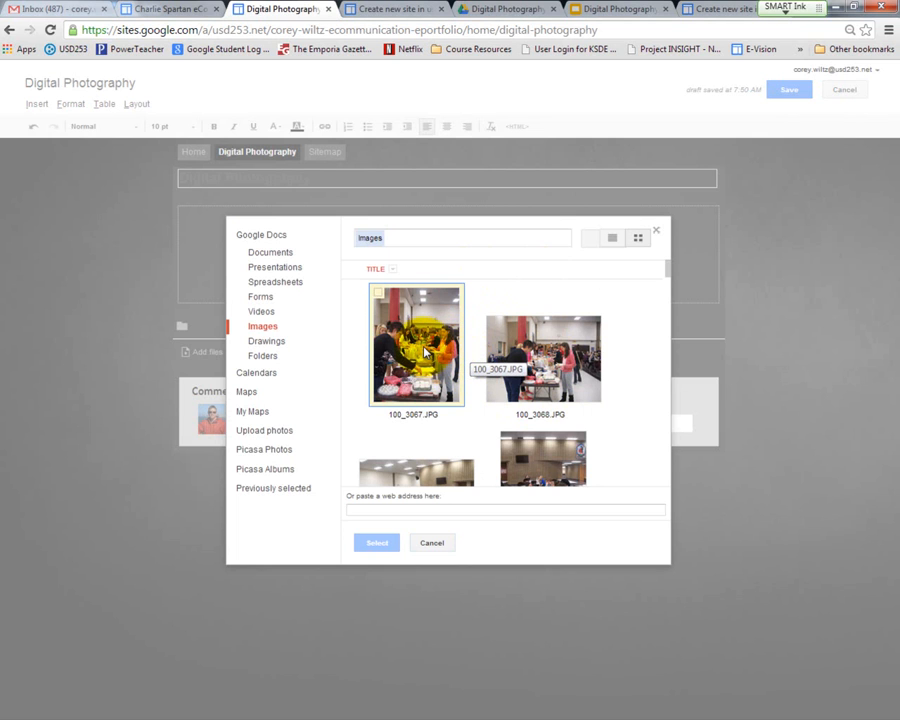
pyautogui.click(425, 355)
pyautogui.click(375, 544)
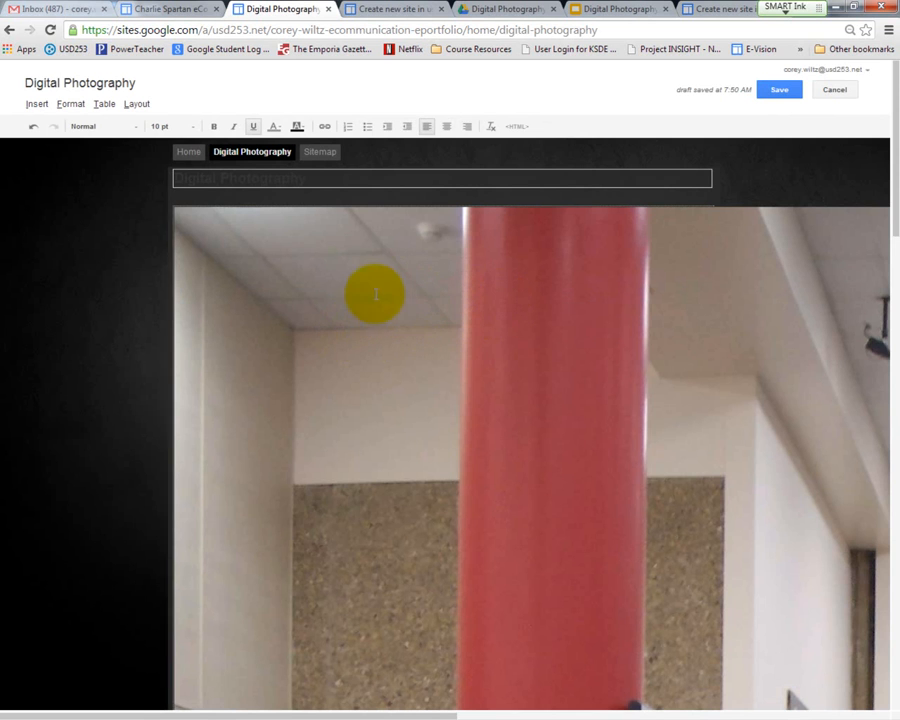
# Step: Set the inserted photo to size L and start a new line beneath it
pyautogui.click(421, 330)
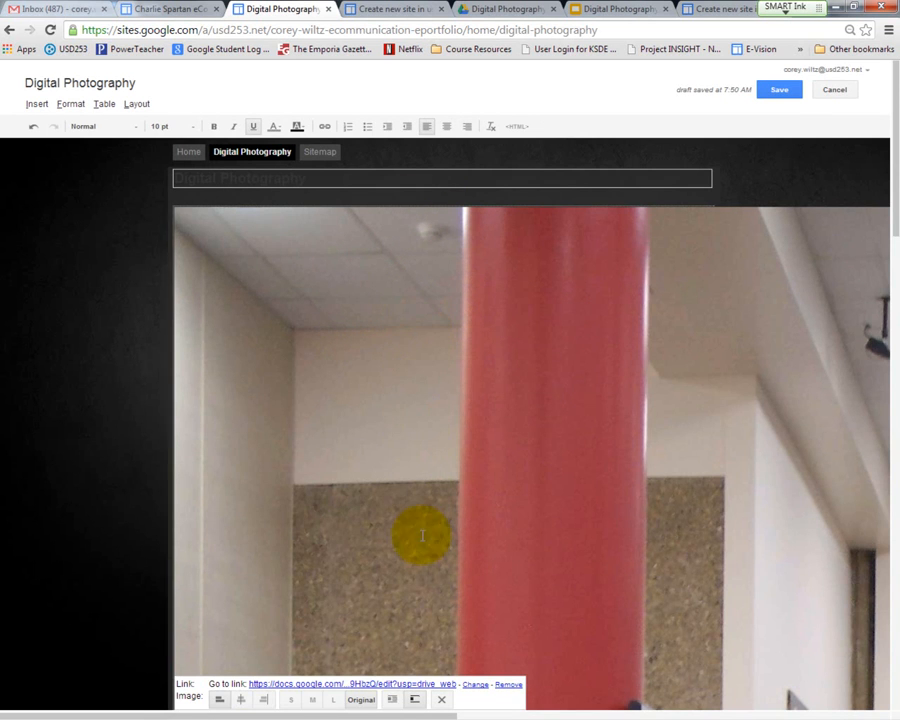
pyautogui.click(335, 702)
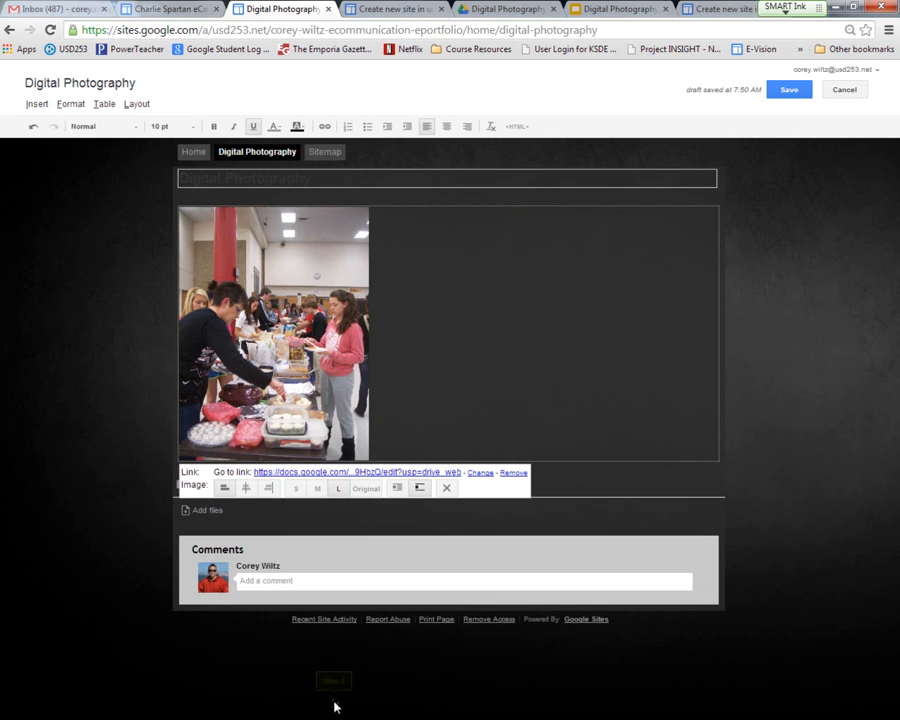
pyautogui.click(389, 404)
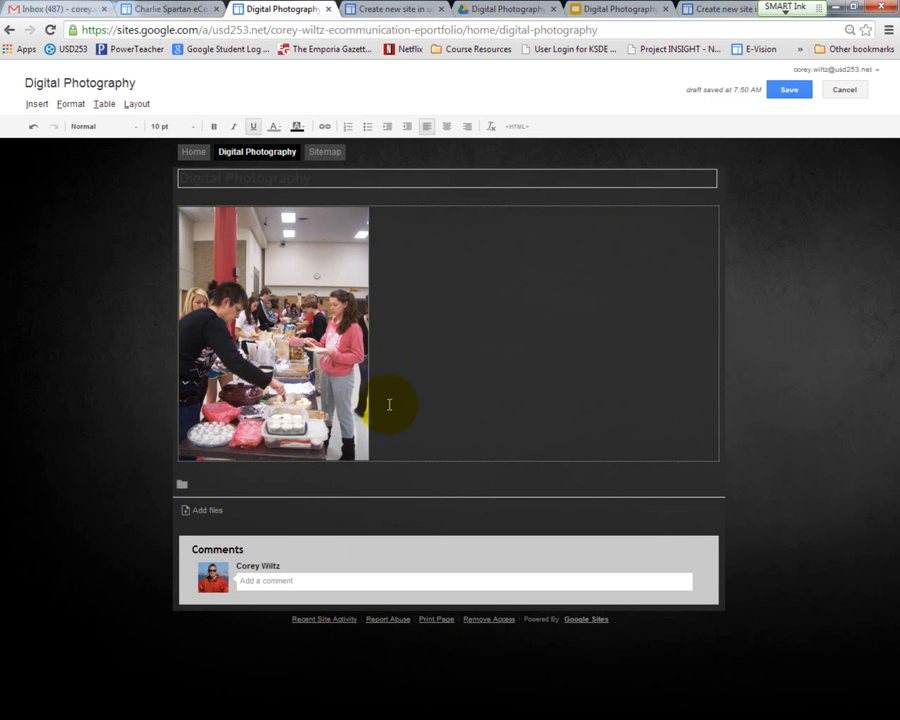
pyautogui.click(388, 401)
pyautogui.press('Return')
pyautogui.write('las;dfk')
pyautogui.press('BackSpace')
pyautogui.press('BackSpace')
pyautogui.press('BackSpace')
pyautogui.press('BackSpace')
pyautogui.press('BackSpace')
pyautogui.press('BackSpace')
pyautogui.press('BackSpace')
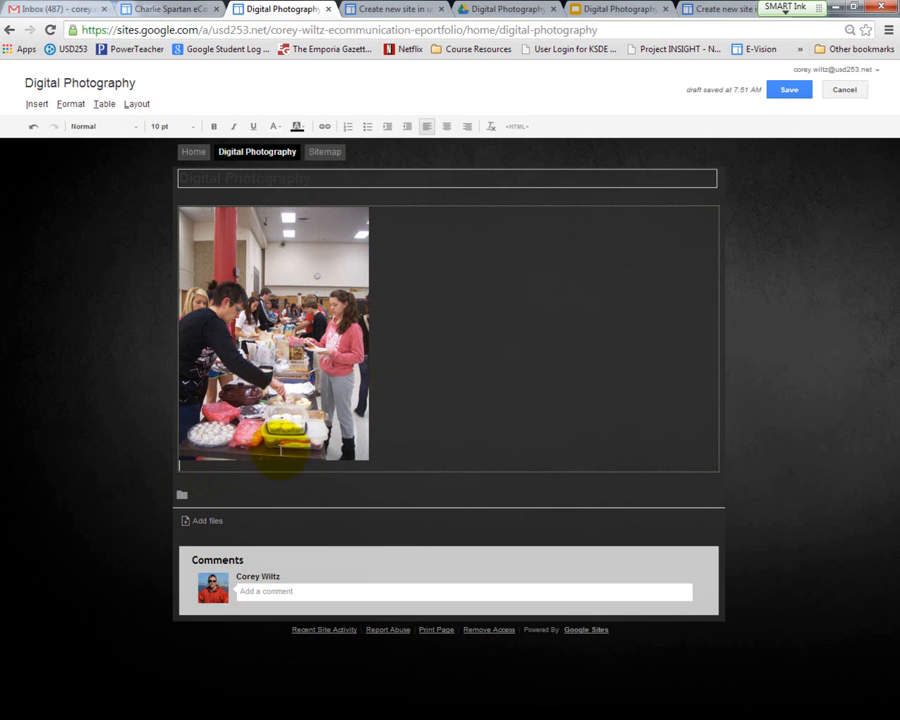
# Step: Save the Digital Photography page and test the navigation links between it and the Home page
pyautogui.click(787, 92)
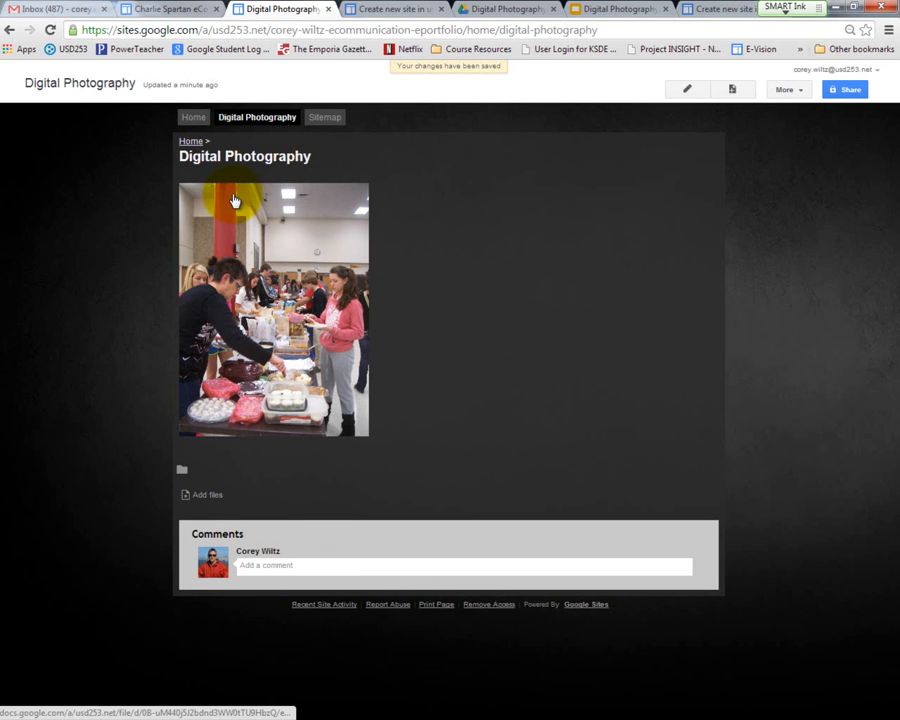
pyautogui.click(198, 122)
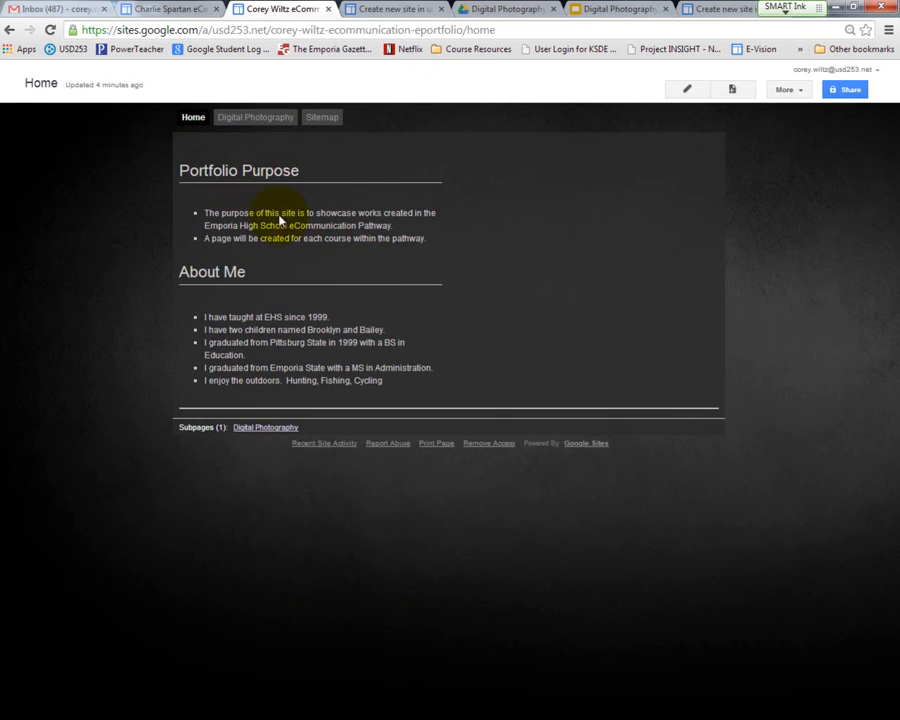
pyautogui.click(250, 123)
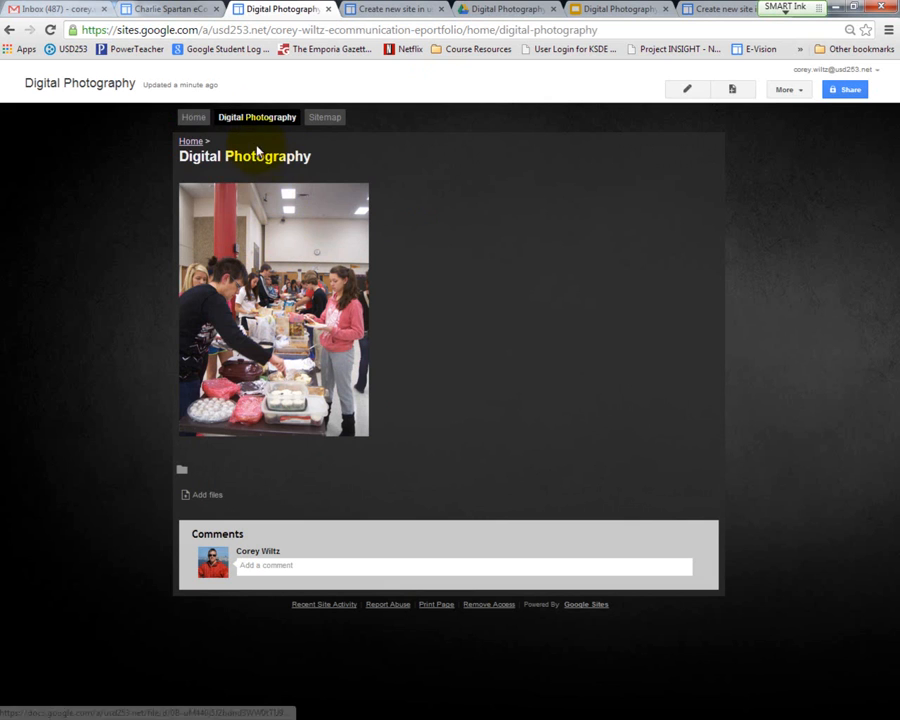
pyautogui.click(189, 118)
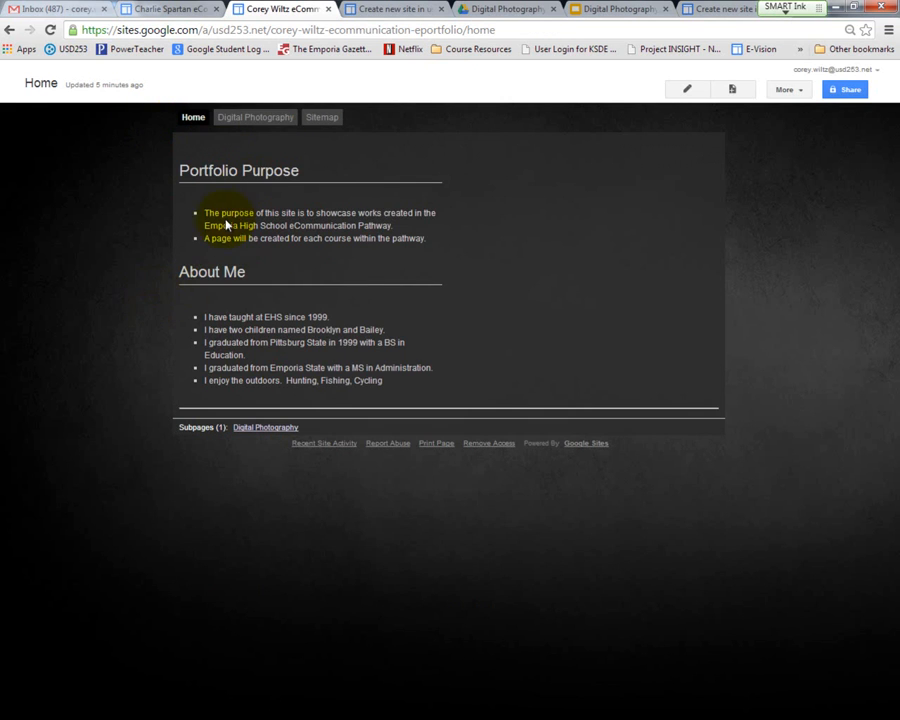